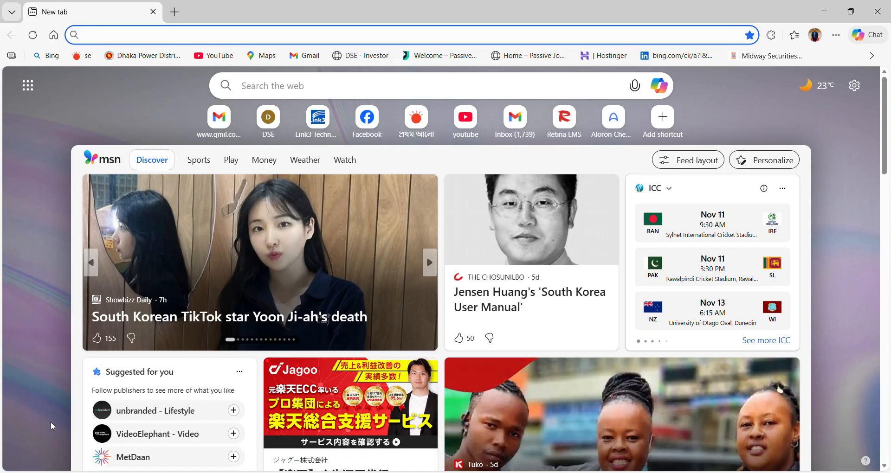
{"action": "mouse_move", "coordinate": [113, 291]}
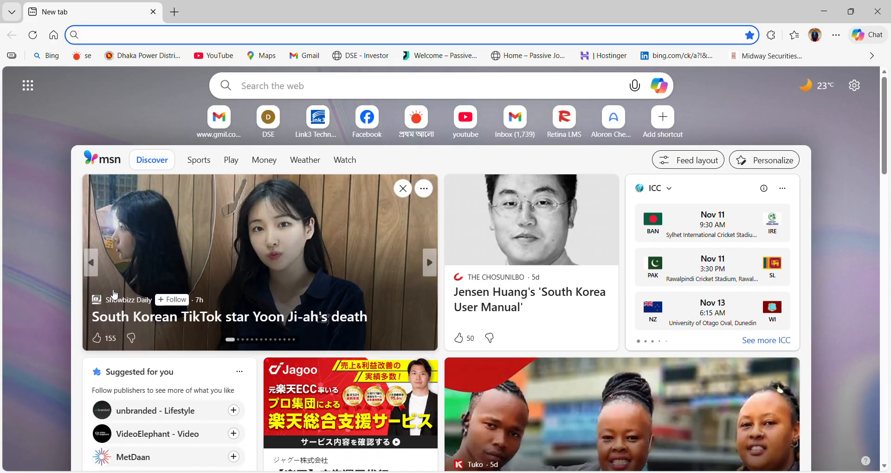
{"action": "type", "text": "www.google.com"}
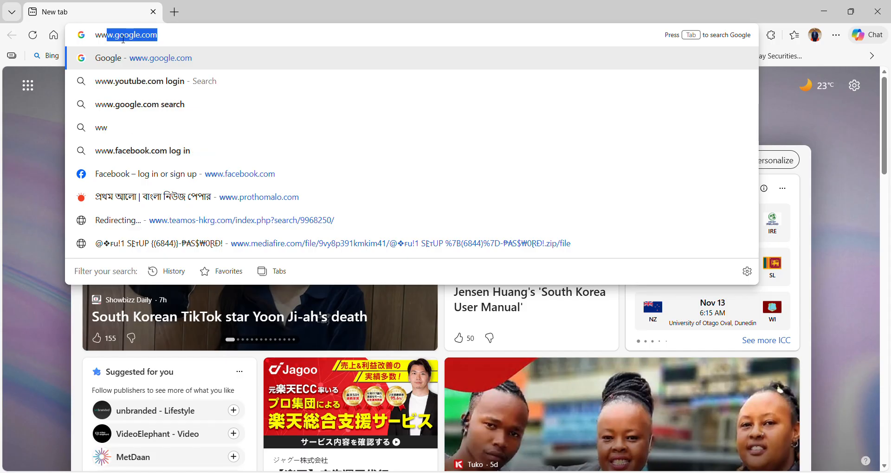
{"action": "key", "text": "Return"}
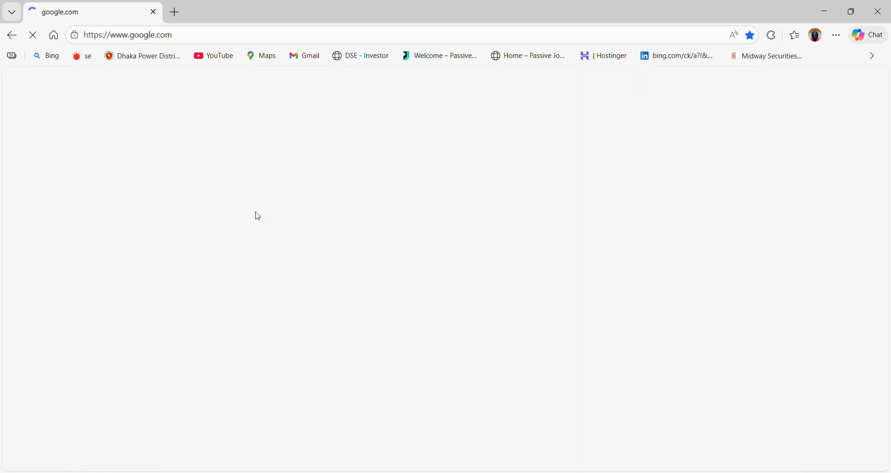
{"action": "left_click", "coordinate": [340, 217]}
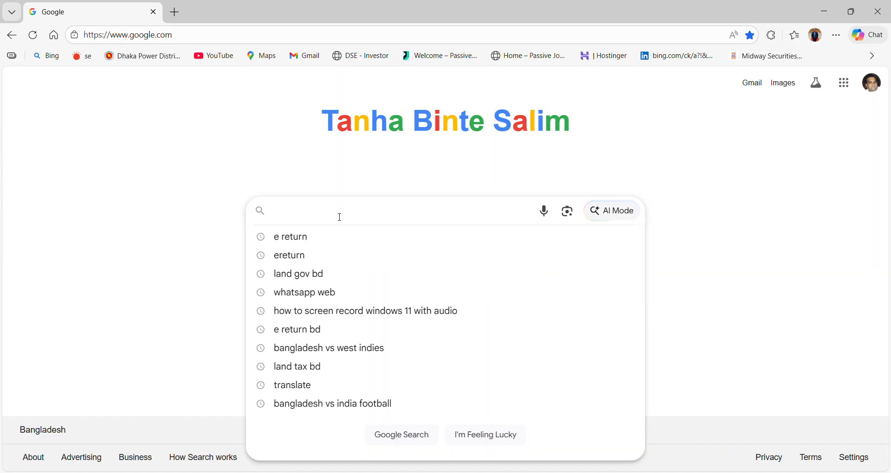
{"action": "left_click", "coordinate": [322, 238]}
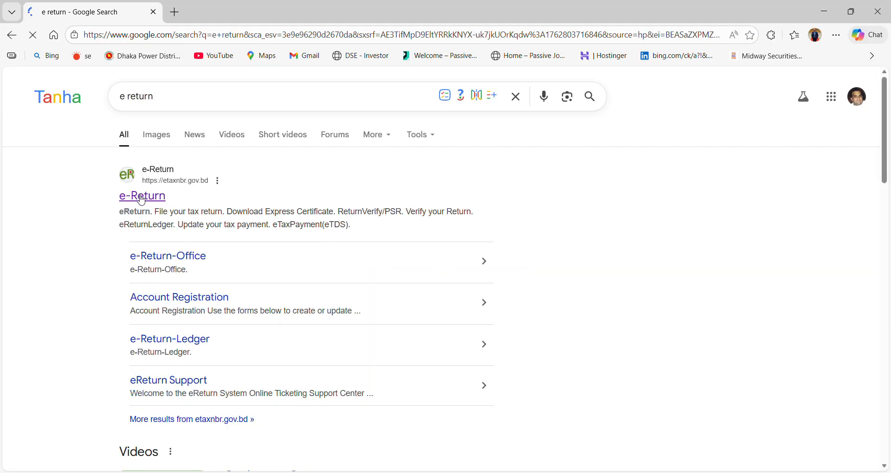
{"action": "left_click", "coordinate": [142, 199]}
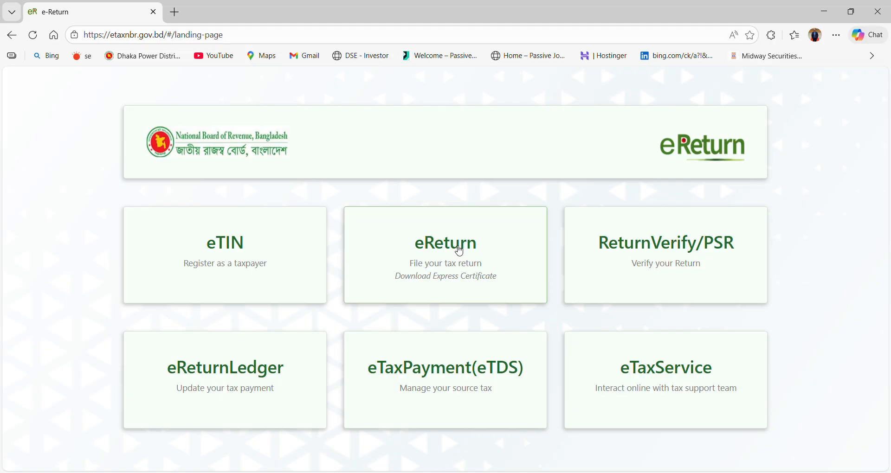
Enter the eReturn service as an already registered taxpayer and sign in by filling in the captcha code
{"action": "left_click", "coordinate": [460, 251]}
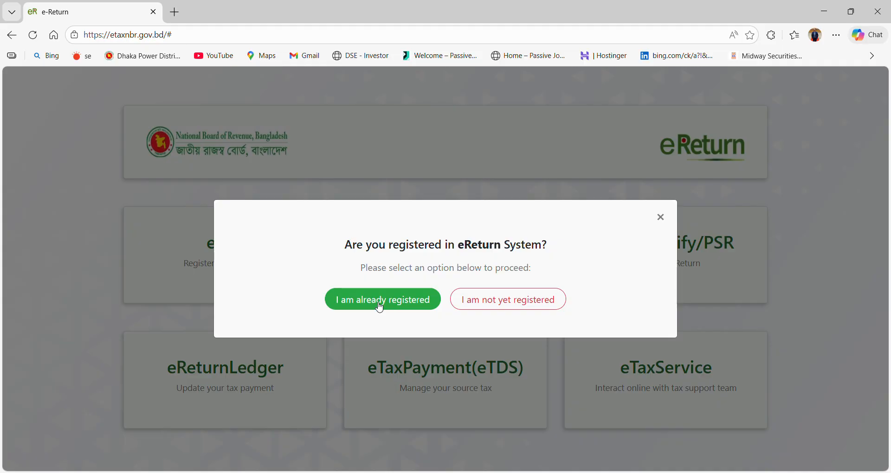
{"action": "left_click", "coordinate": [380, 307]}
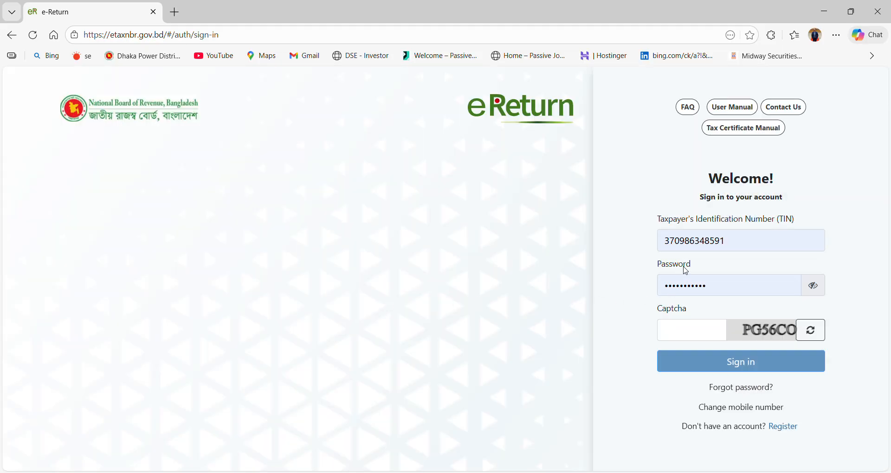
{"action": "left_click", "coordinate": [675, 327]}
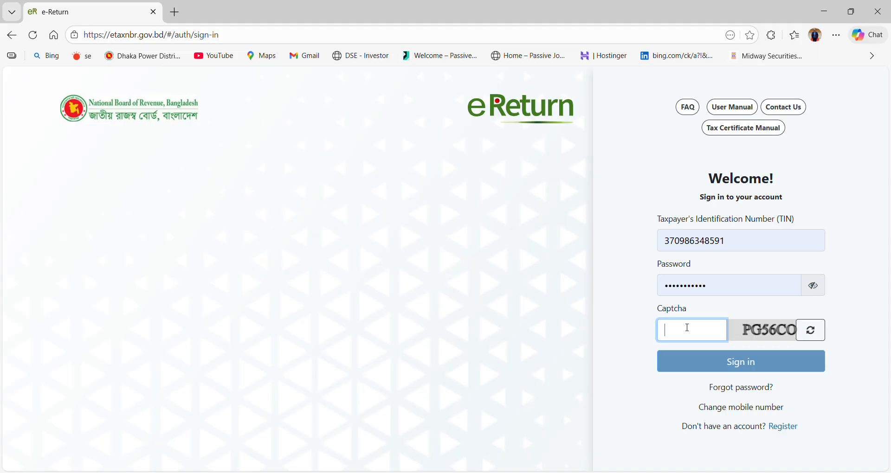
{"action": "type", "text": "PG5"}
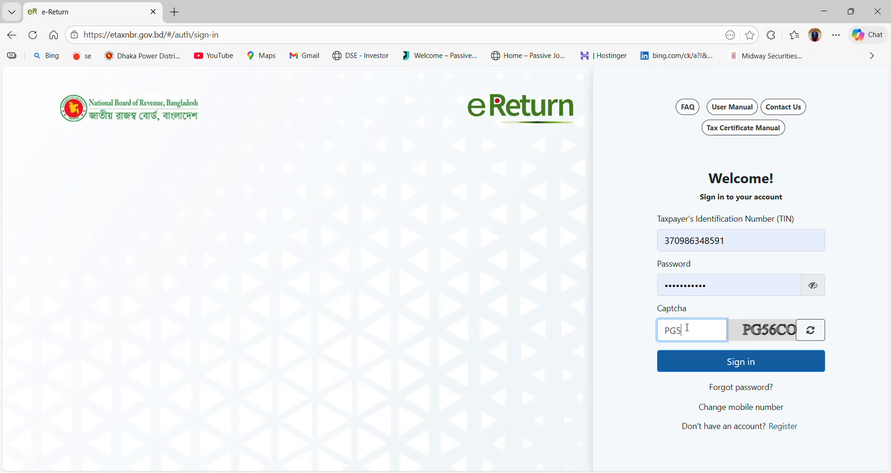
{"action": "type", "text": "66CO"}
{"action": "left_click", "coordinate": [739, 371]}
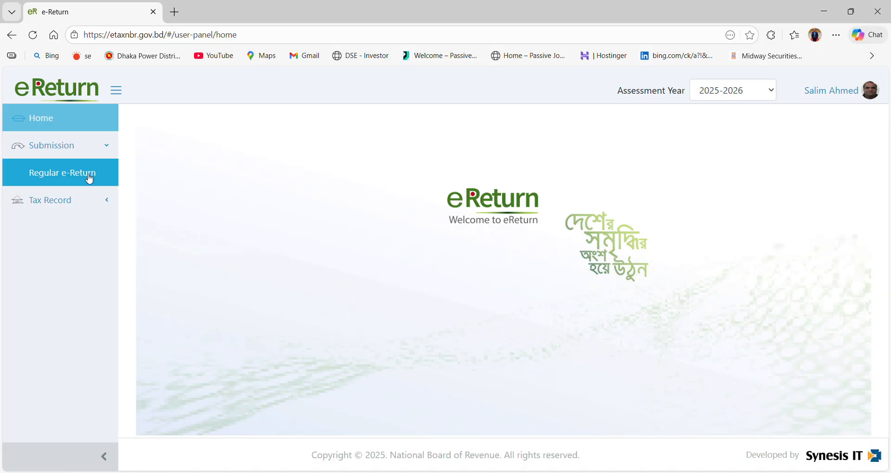
Open the regular e-Return, check the assessment information and heads of income, and continue to the additional information
{"action": "left_click", "coordinate": [90, 179]}
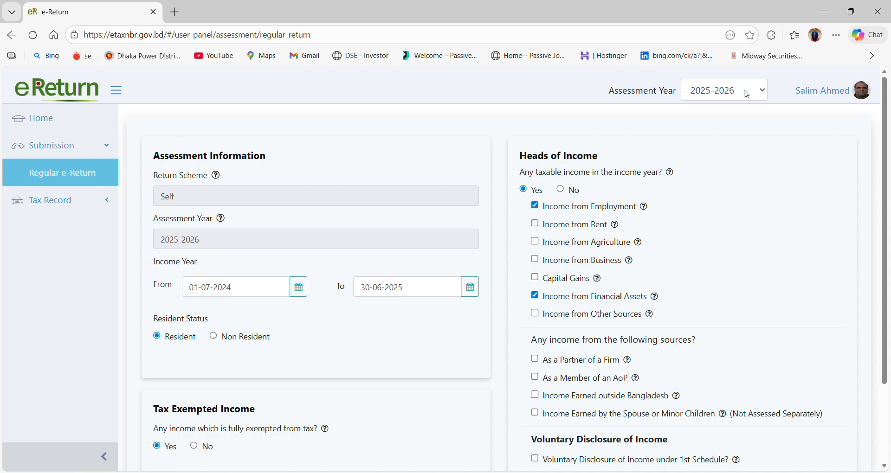
{"action": "left_click", "coordinate": [758, 92]}
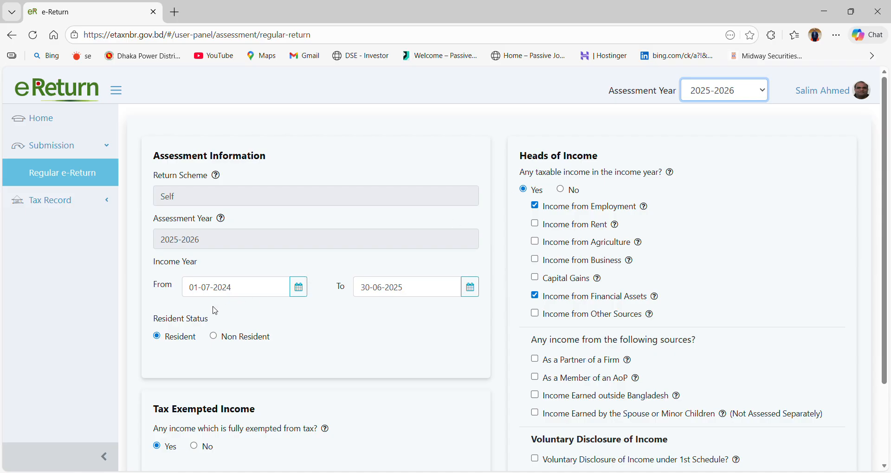
{"action": "scroll", "coordinate": [214, 311], "scroll_direction": "down", "scroll_amount": 1}
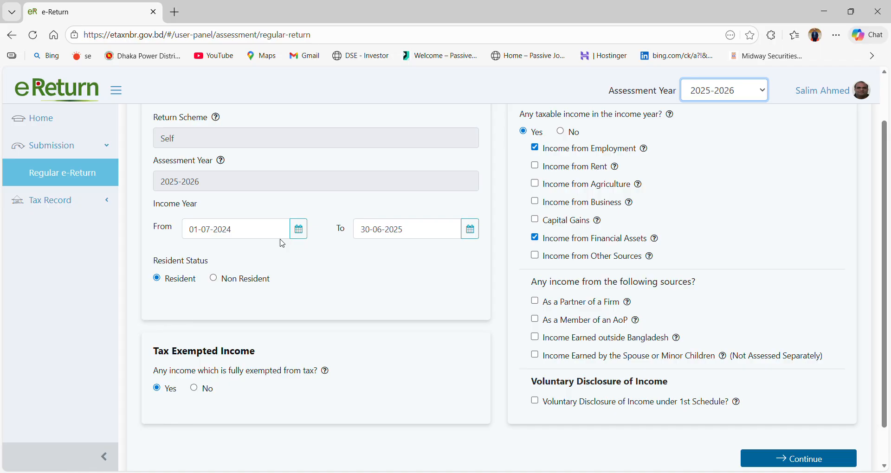
{"action": "scroll", "coordinate": [282, 244], "scroll_direction": "down", "scroll_amount": 1}
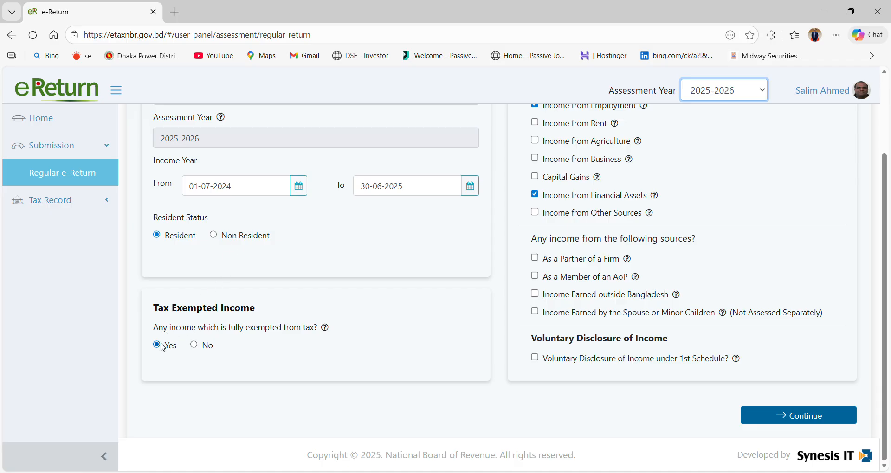
{"action": "scroll", "coordinate": [553, 373], "scroll_direction": "up", "scroll_amount": 2}
{"action": "scroll", "coordinate": [553, 373], "scroll_direction": "up", "scroll_amount": 1}
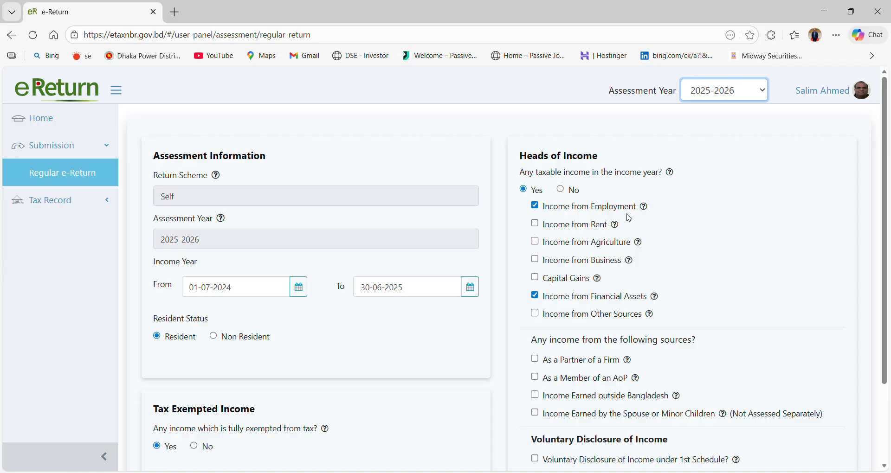
{"action": "mouse_move", "coordinate": [648, 215]}
{"action": "scroll", "coordinate": [692, 262], "scroll_direction": "down", "scroll_amount": 2}
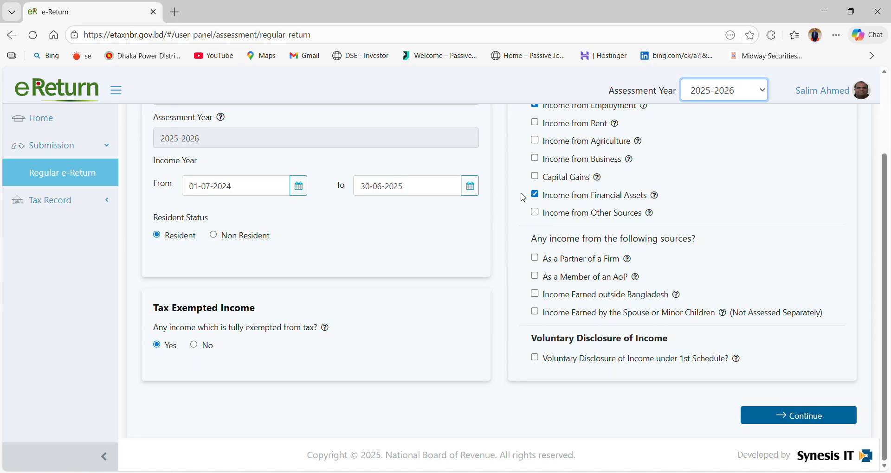
{"action": "left_click", "coordinate": [815, 417]}
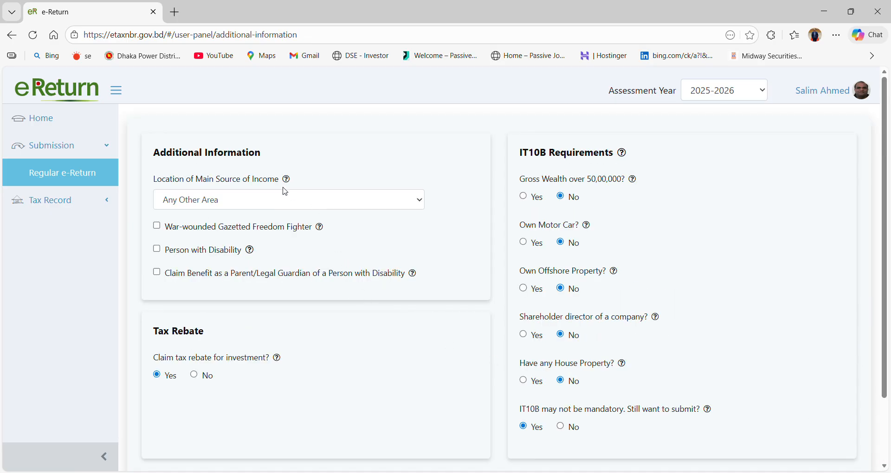
Check the main income location, tax rebate and IT10B answers, and continue to the income details
{"action": "left_click", "coordinate": [371, 208]}
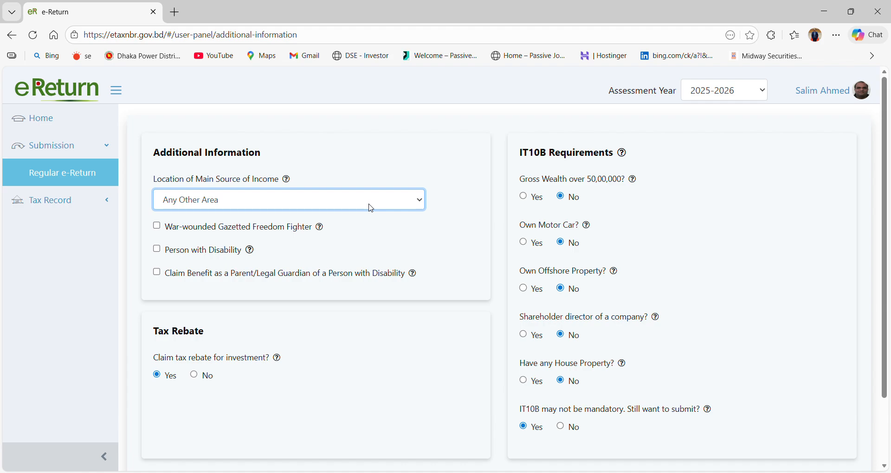
{"action": "left_click", "coordinate": [387, 143]}
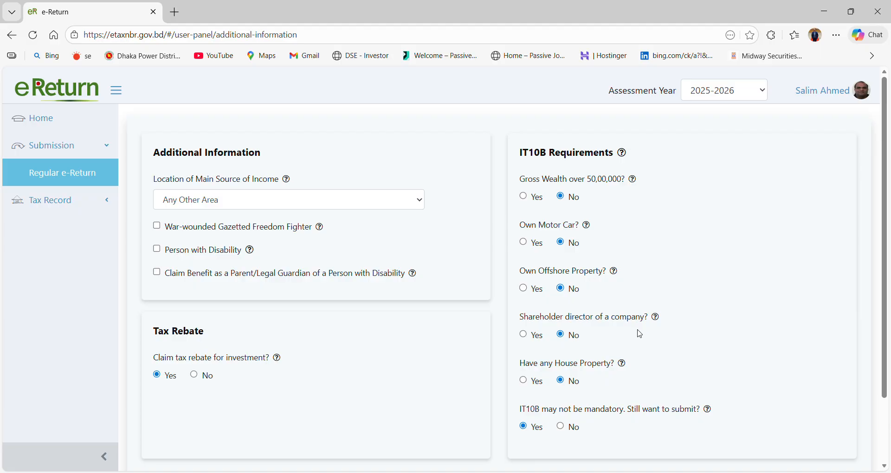
{"action": "scroll", "coordinate": [629, 332], "scroll_direction": "down", "scroll_amount": 2}
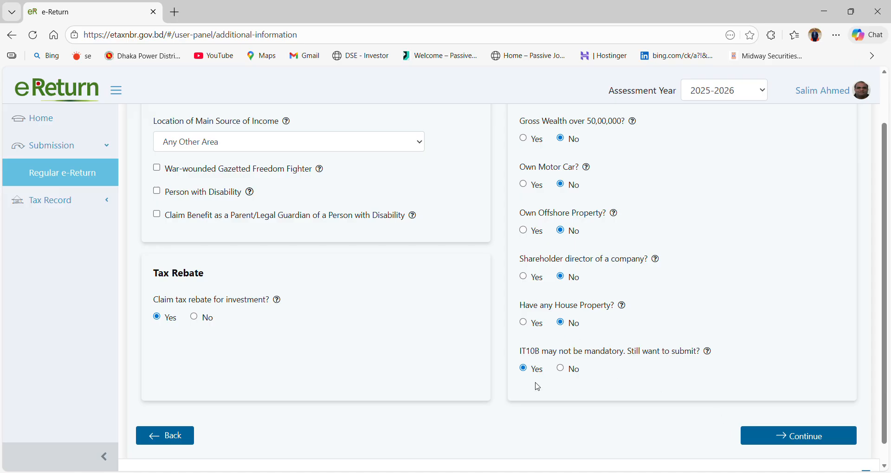
{"action": "left_click", "coordinate": [791, 438]}
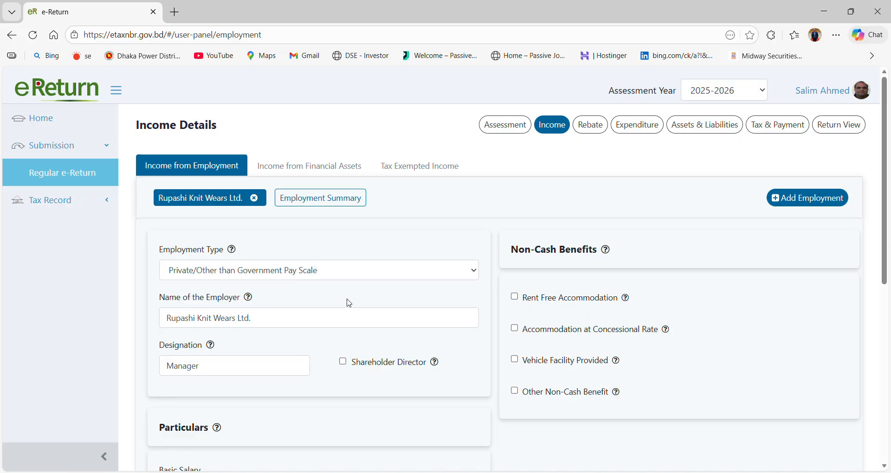
Examine the employment income entry, from employer and designation through the salary and allowance particulars
{"action": "scroll", "coordinate": [350, 304], "scroll_direction": "down", "scroll_amount": 1}
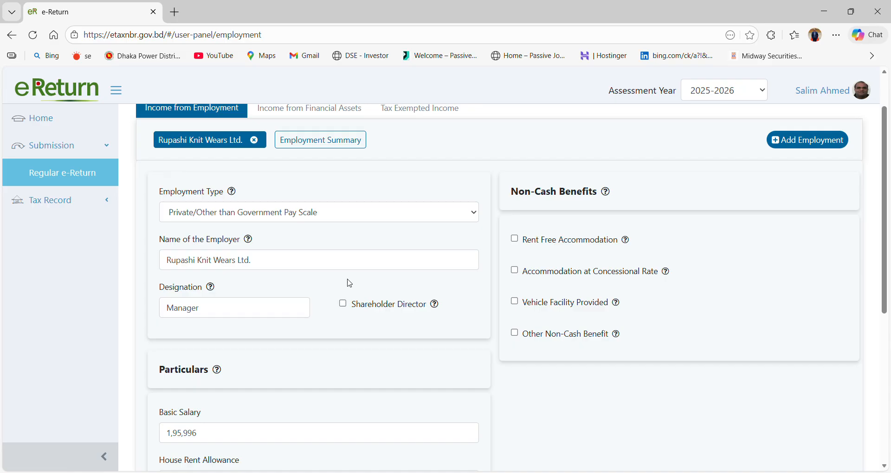
{"action": "scroll", "coordinate": [349, 283], "scroll_direction": "down", "scroll_amount": 2}
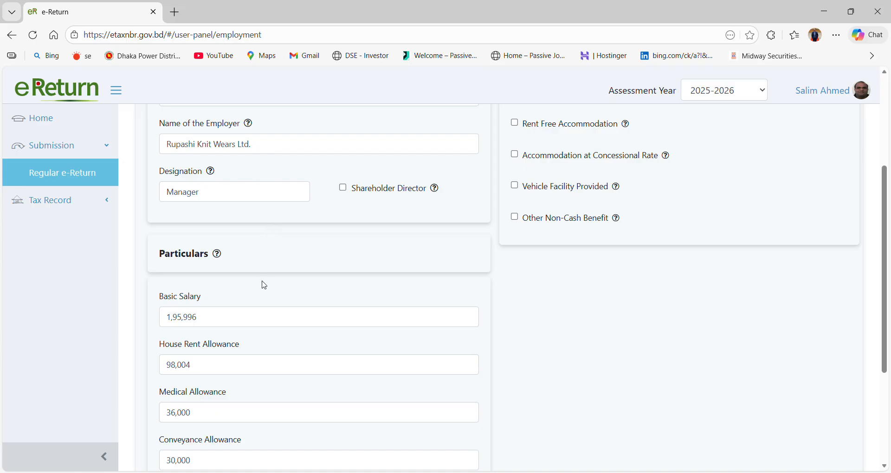
{"action": "scroll", "coordinate": [265, 283], "scroll_direction": "down", "scroll_amount": 1}
{"action": "scroll", "coordinate": [265, 283], "scroll_direction": "down", "scroll_amount": 1}
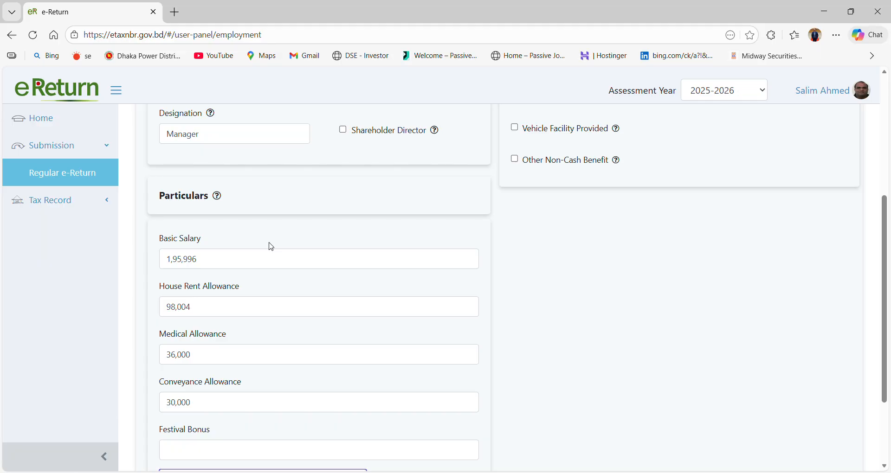
{"action": "scroll", "coordinate": [266, 267], "scroll_direction": "down", "scroll_amount": 1}
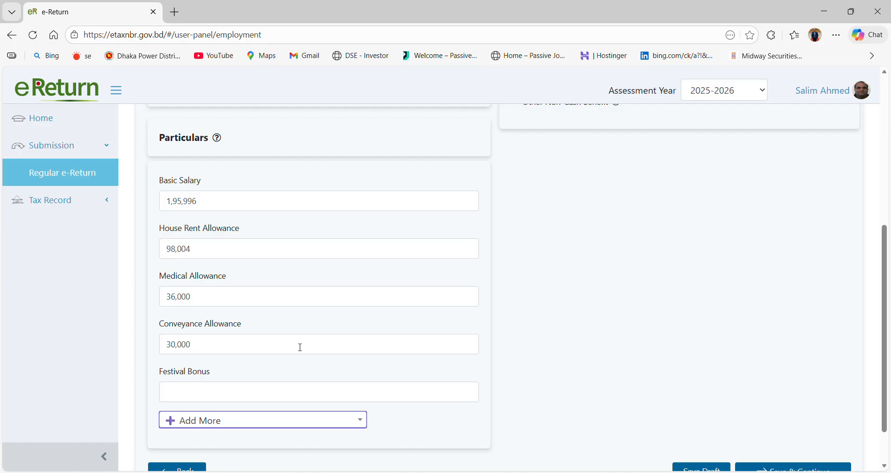
{"action": "scroll", "coordinate": [308, 341], "scroll_direction": "down", "scroll_amount": 1}
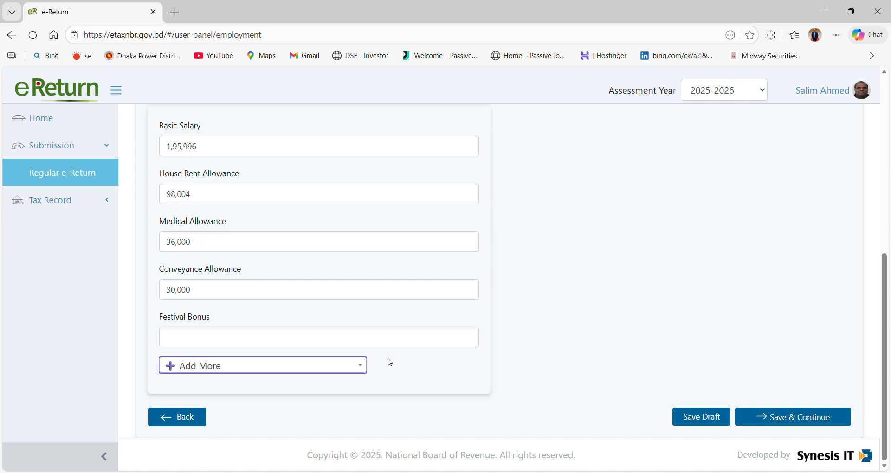
{"action": "scroll", "coordinate": [388, 361], "scroll_direction": "up", "scroll_amount": 4}
{"action": "scroll", "coordinate": [388, 360], "scroll_direction": "up", "scroll_amount": 2}
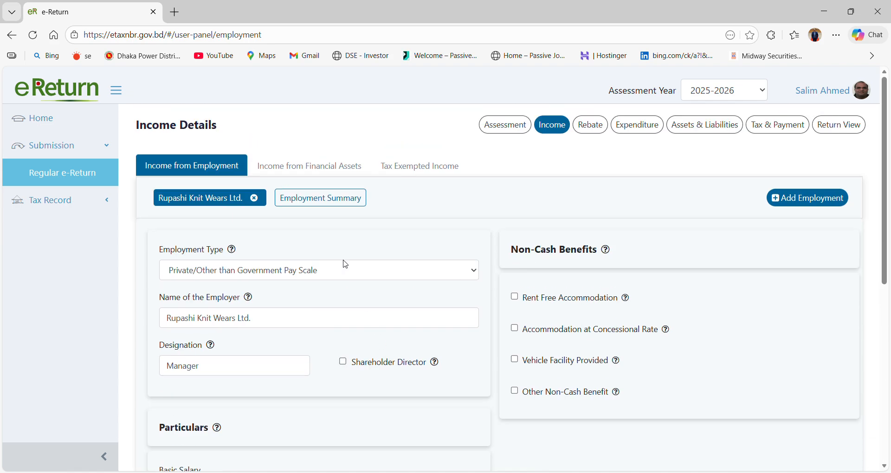
Open the employment summary and examine the total, tax-exempted and taxable amounts
{"action": "left_click", "coordinate": [338, 206]}
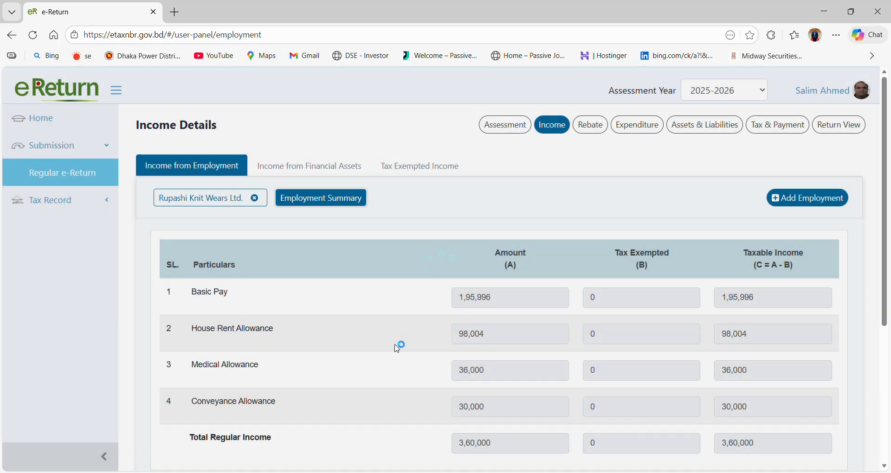
{"action": "scroll", "coordinate": [397, 343], "scroll_direction": "down", "scroll_amount": 2}
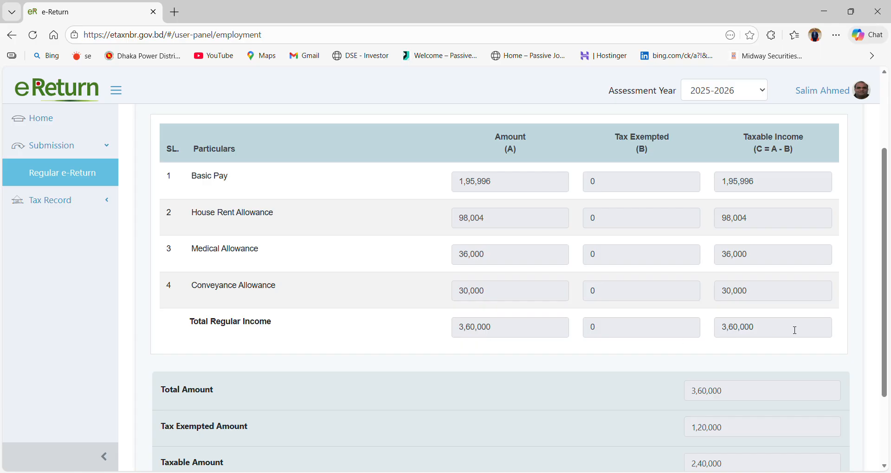
{"action": "scroll", "coordinate": [795, 331], "scroll_direction": "down", "scroll_amount": 2}
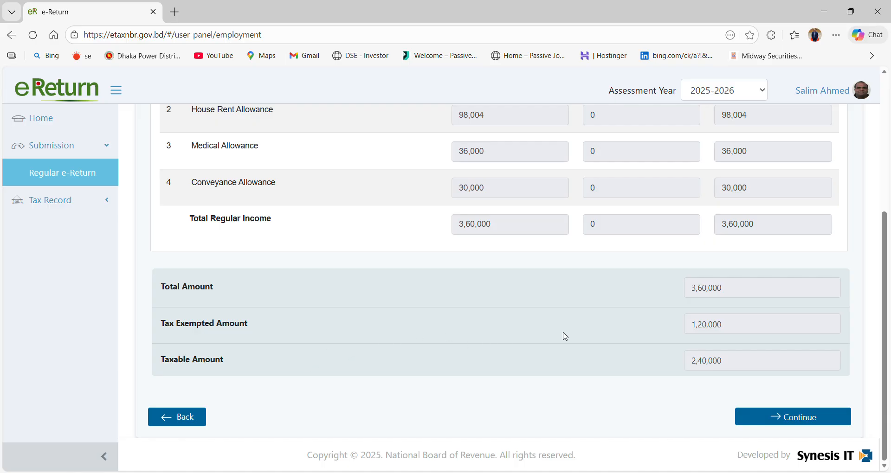
{"action": "left_click", "coordinate": [737, 329]}
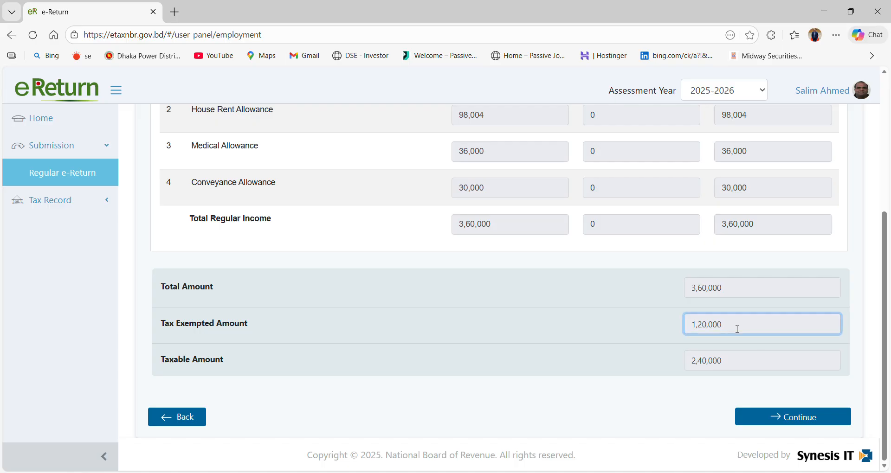
{"action": "left_click", "coordinate": [615, 389]}
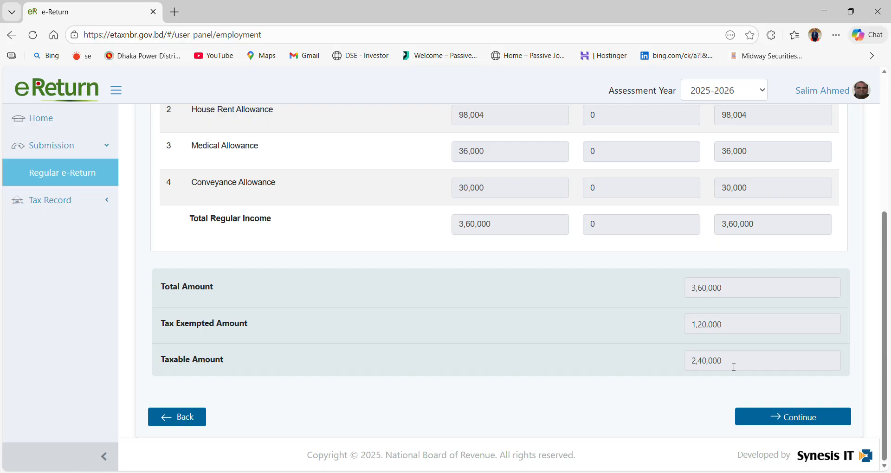
{"action": "scroll", "coordinate": [715, 361], "scroll_direction": "up", "scroll_amount": 5}
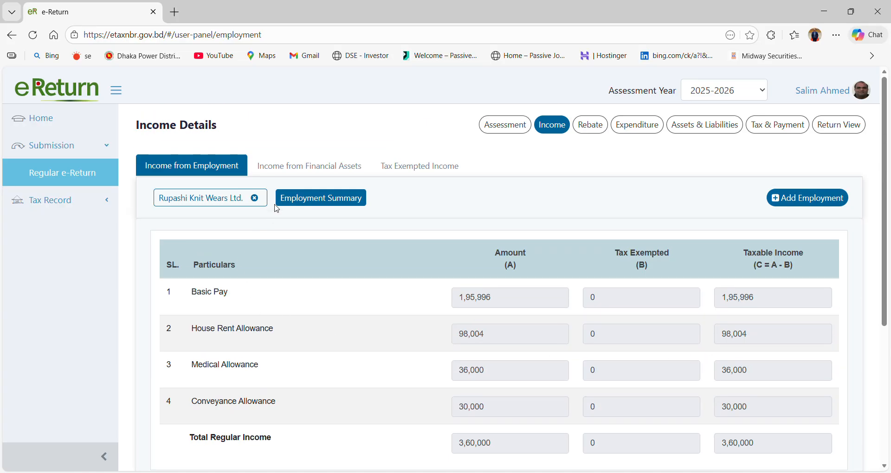
Open the income from financial assets and examine the bank interest entry, including its TDS and year-end balance
{"action": "left_click", "coordinate": [293, 170]}
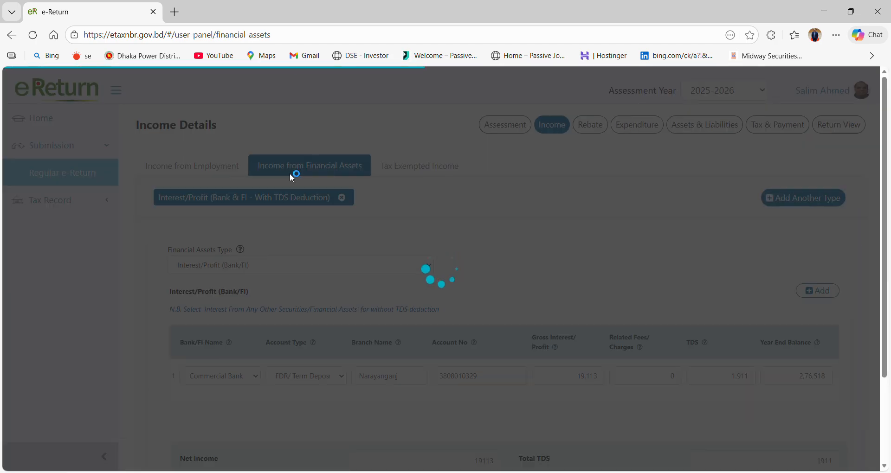
{"action": "scroll", "coordinate": [296, 252], "scroll_direction": "down", "scroll_amount": 1}
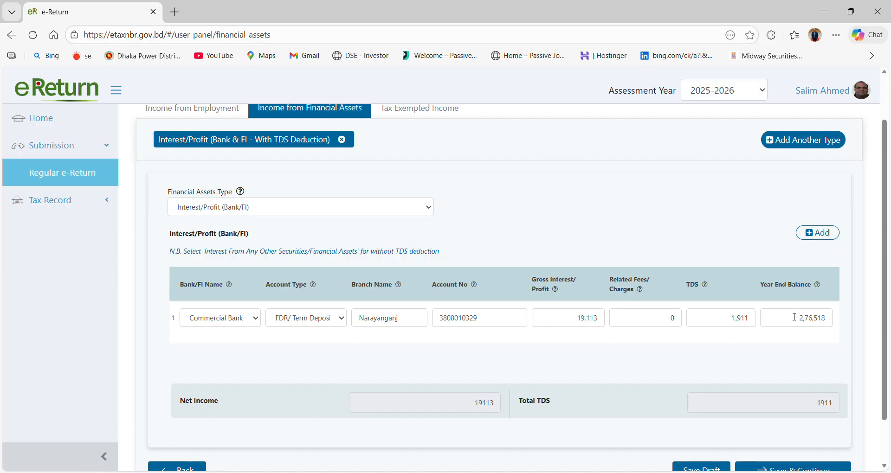
{"action": "scroll", "coordinate": [781, 309], "scroll_direction": "down", "scroll_amount": 2}
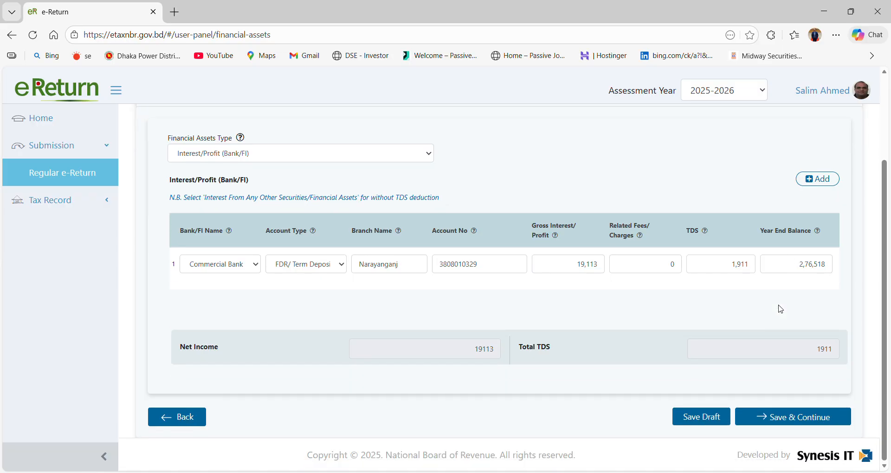
{"action": "scroll", "coordinate": [776, 318], "scroll_direction": "up", "scroll_amount": 3}
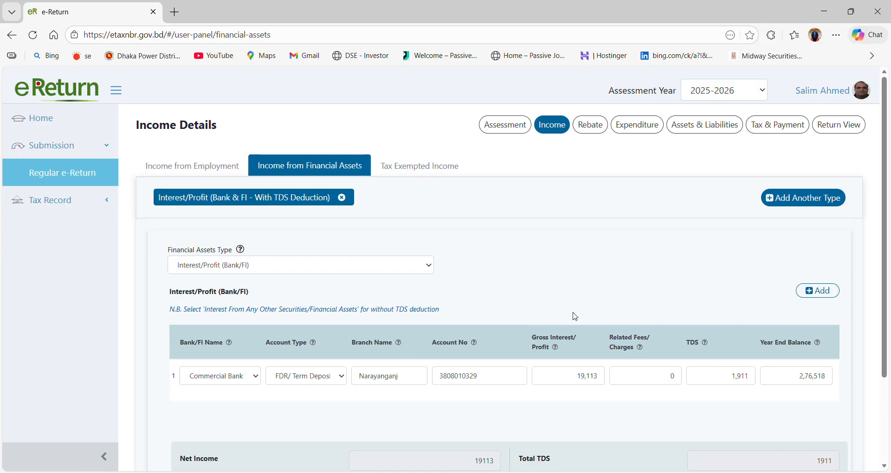
Open the tax-exempted income, check the foreign remittance details, then save them and continue to the rebate section
{"action": "left_click", "coordinate": [403, 172]}
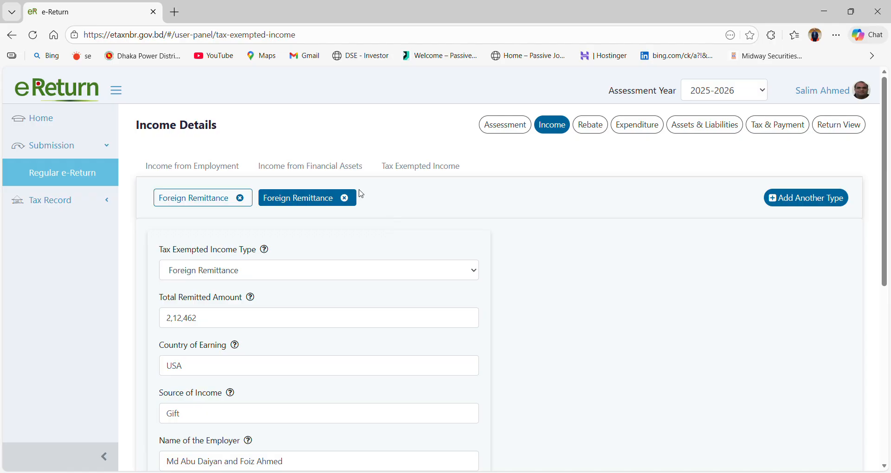
{"action": "scroll", "coordinate": [361, 193], "scroll_direction": "down", "scroll_amount": 5}
{"action": "scroll", "coordinate": [361, 194], "scroll_direction": "down", "scroll_amount": 1}
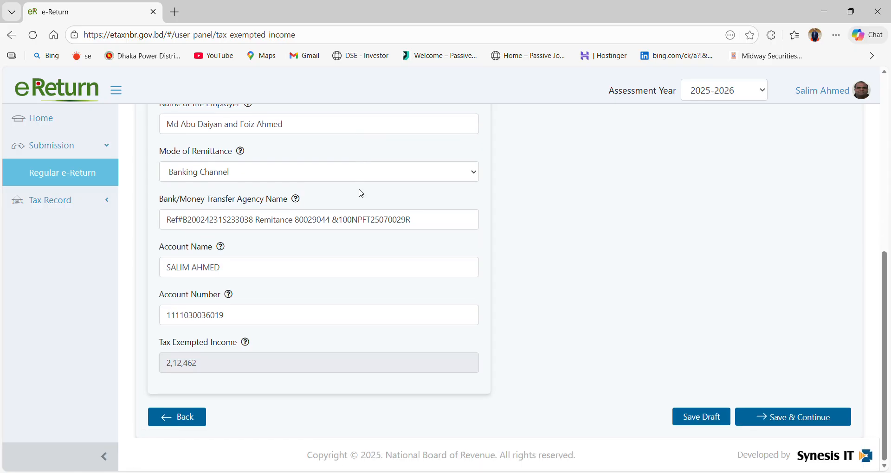
{"action": "scroll", "coordinate": [361, 193], "scroll_direction": "up", "scroll_amount": 7}
{"action": "scroll", "coordinate": [366, 193], "scroll_direction": "down", "scroll_amount": 7}
{"action": "left_click", "coordinate": [797, 420]}
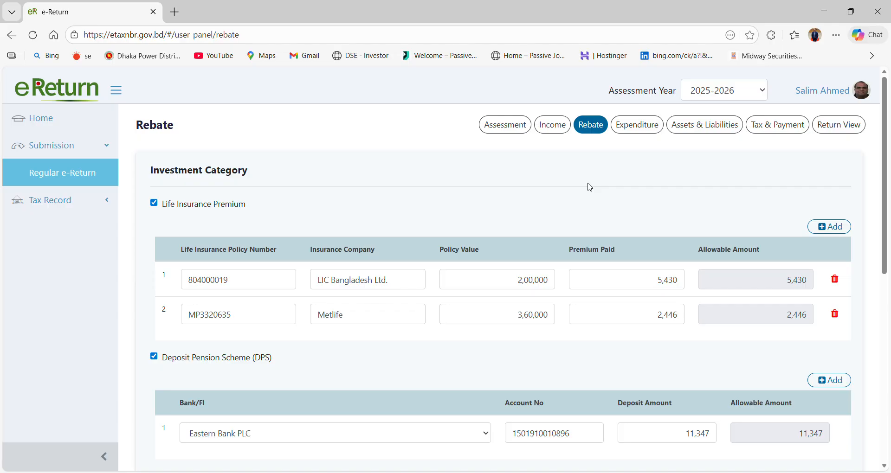
Check the life insurance, DPS and other investment categories for the rebate, then save and continue to the expenditure section
{"action": "scroll", "coordinate": [449, 316], "scroll_direction": "down", "scroll_amount": 2}
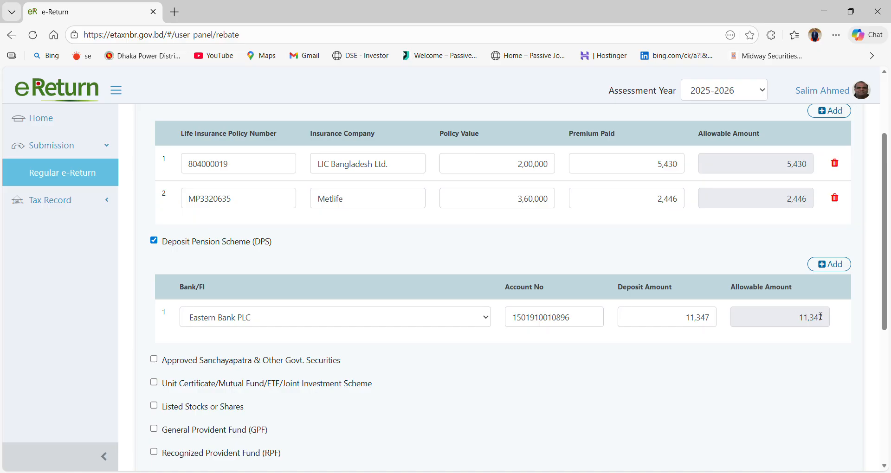
{"action": "scroll", "coordinate": [819, 316], "scroll_direction": "down", "scroll_amount": 3}
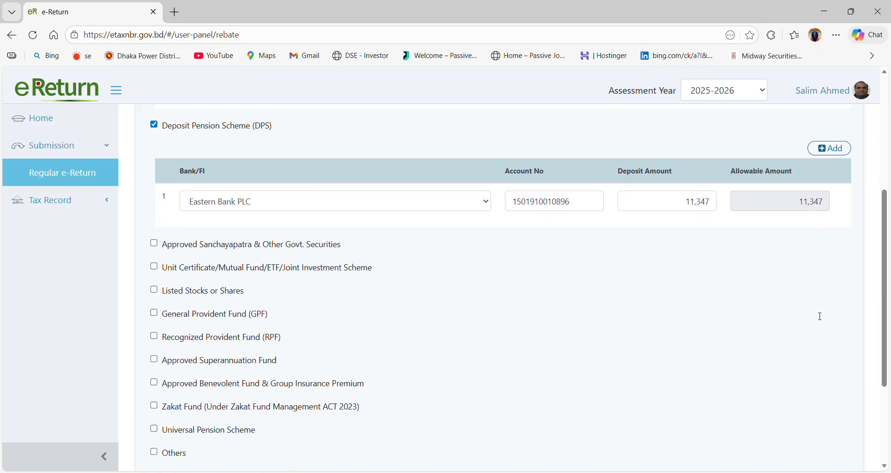
{"action": "scroll", "coordinate": [818, 317], "scroll_direction": "down", "scroll_amount": 3}
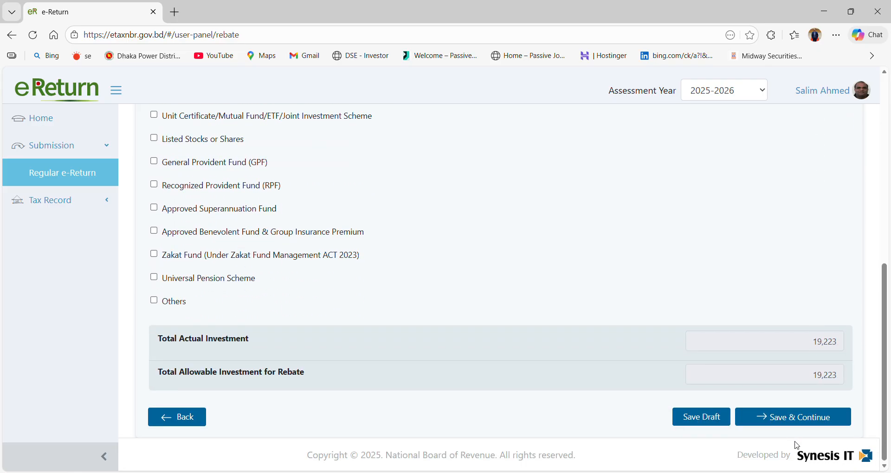
{"action": "left_click", "coordinate": [793, 417]}
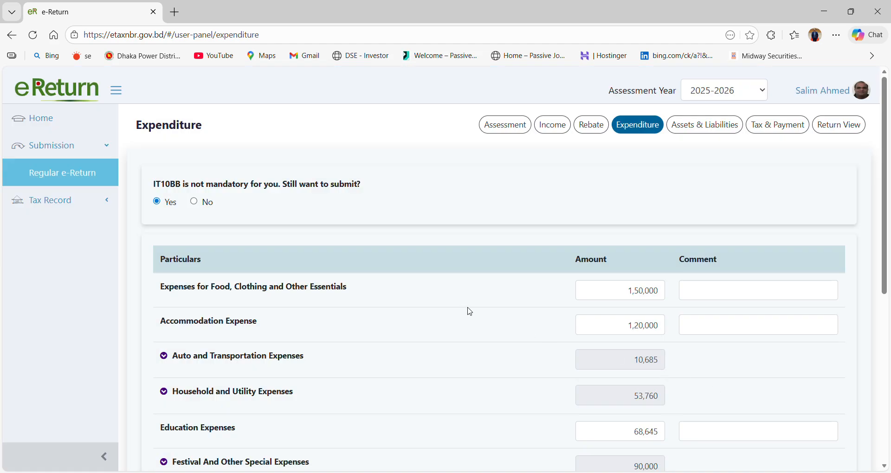
Check the IT10BB expenses, expanding Festival And Other Special Expenses, then save and continue to the assets and liabilities
{"action": "scroll", "coordinate": [468, 311], "scroll_direction": "down", "scroll_amount": 1}
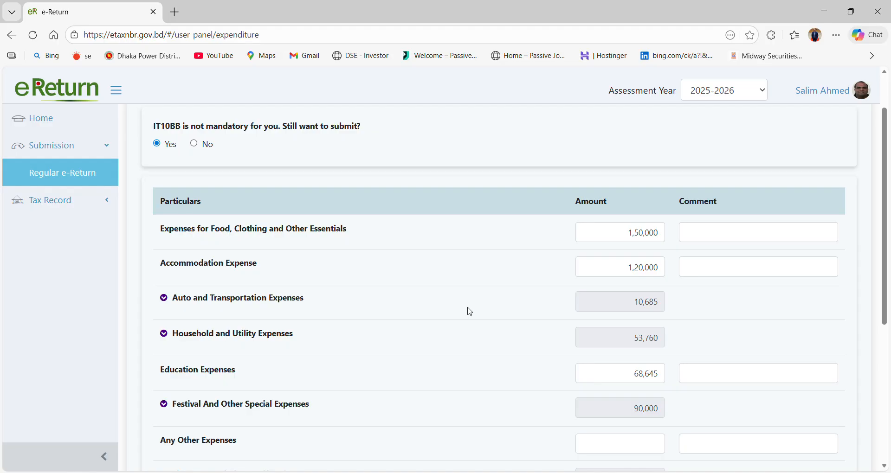
{"action": "scroll", "coordinate": [470, 297], "scroll_direction": "down", "scroll_amount": 2}
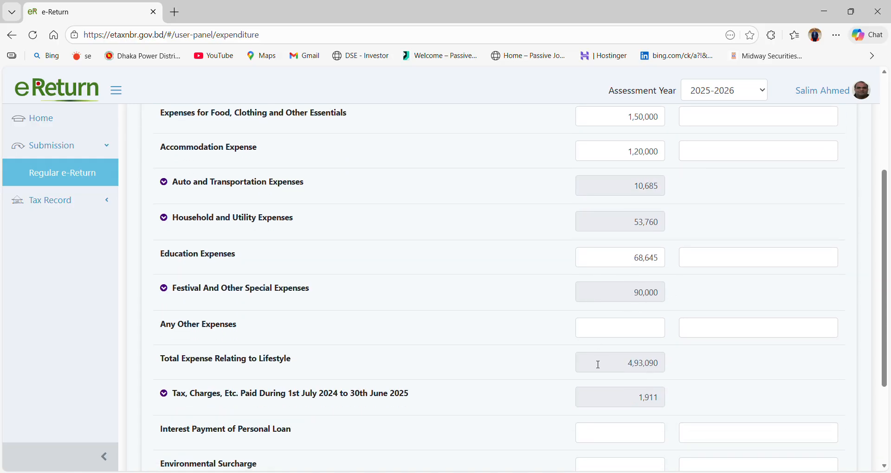
{"action": "left_click", "coordinate": [621, 292]}
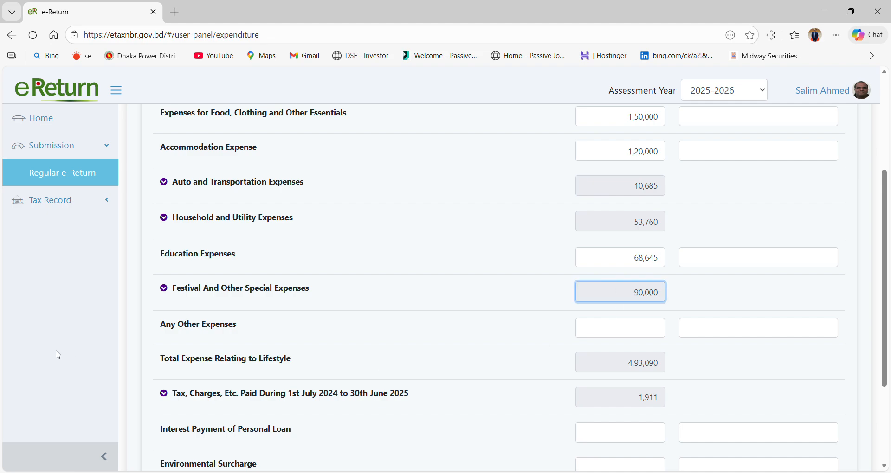
{"action": "left_click", "coordinate": [164, 288]}
{"action": "scroll", "coordinate": [517, 334], "scroll_direction": "down", "scroll_amount": 4}
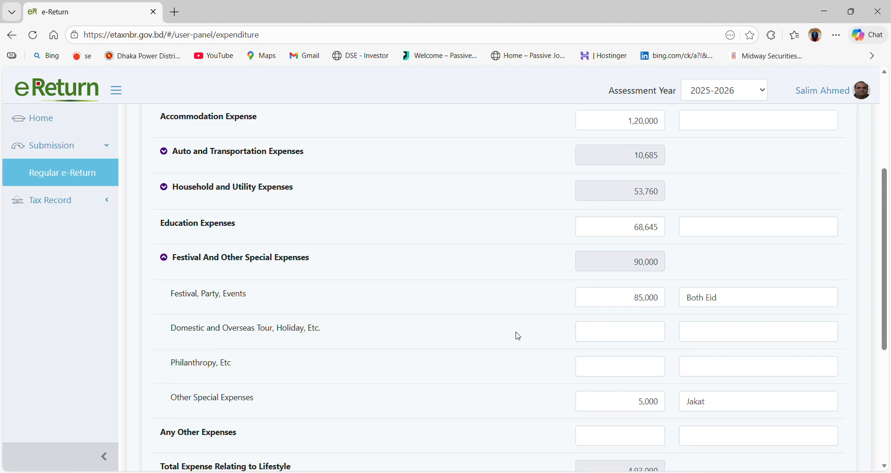
{"action": "scroll", "coordinate": [636, 379], "scroll_direction": "down", "scroll_amount": 3}
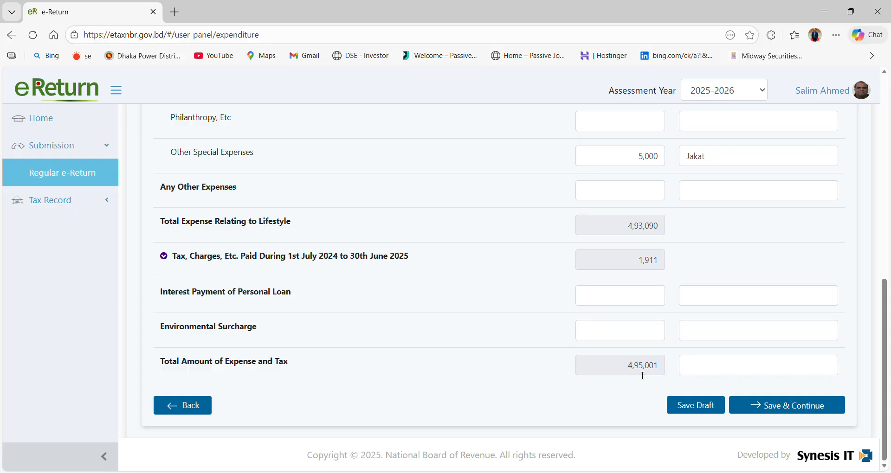
{"action": "left_click", "coordinate": [798, 413]}
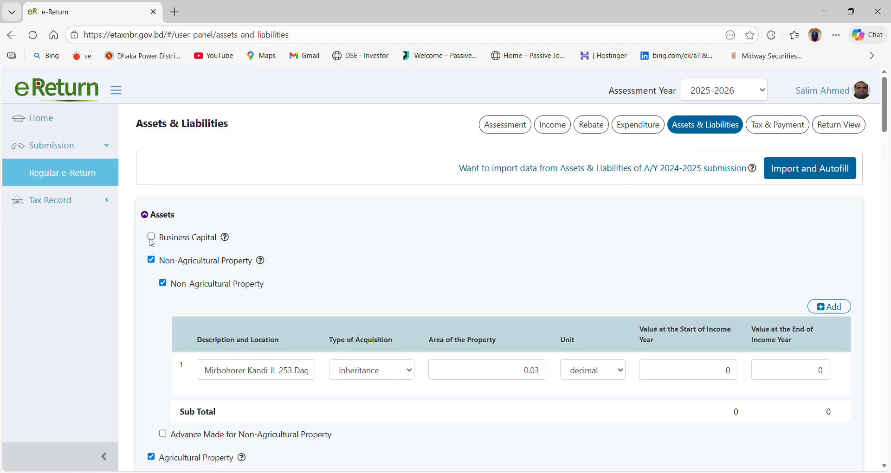
Examine the non-agricultural and agricultural property entries, including acquisition type, area and start- and end-of-year values
{"action": "scroll", "coordinate": [149, 241], "scroll_direction": "down", "scroll_amount": 1}
{"action": "mouse_move", "coordinate": [227, 182]}
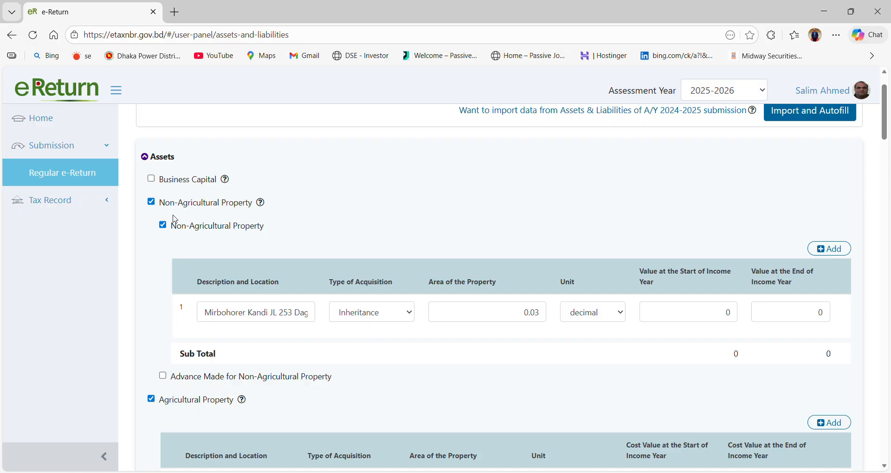
{"action": "scroll", "coordinate": [165, 225], "scroll_direction": "down", "scroll_amount": 1}
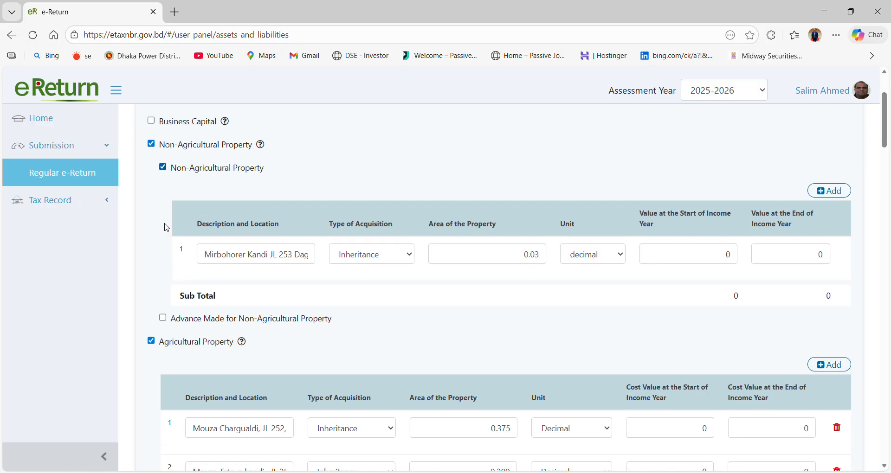
{"action": "scroll", "coordinate": [181, 316], "scroll_direction": "down", "scroll_amount": 2}
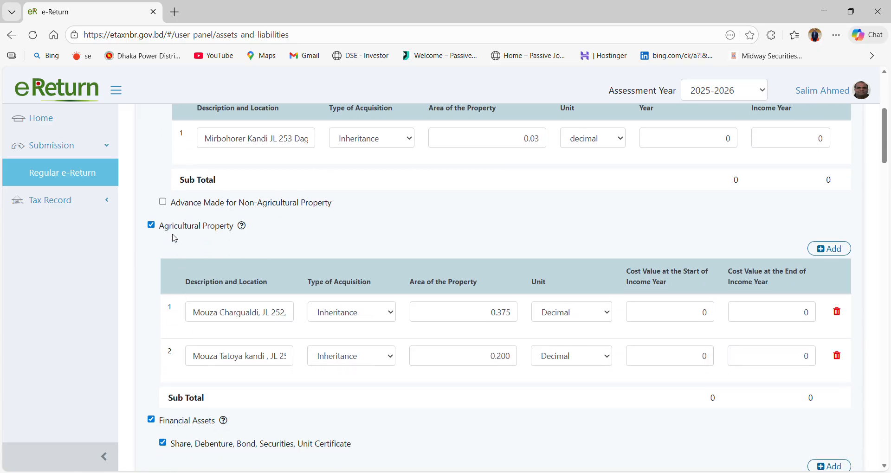
{"action": "scroll", "coordinate": [166, 217], "scroll_direction": "up", "scroll_amount": 1}
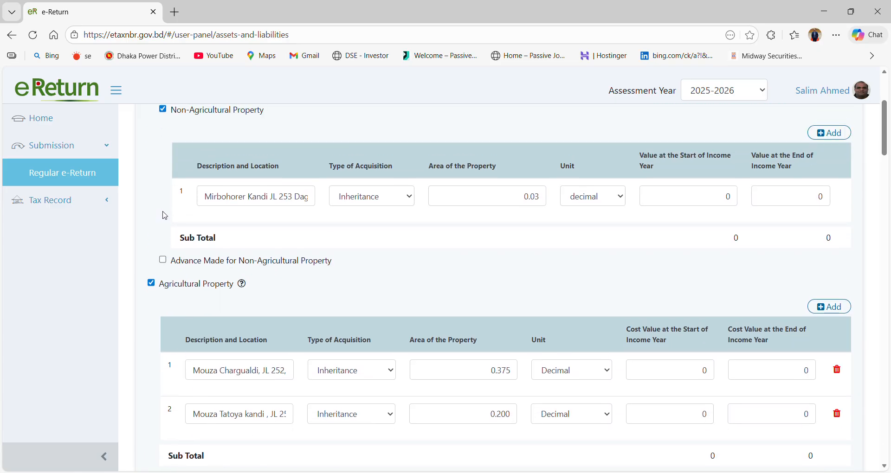
{"action": "scroll", "coordinate": [165, 217], "scroll_direction": "up", "scroll_amount": 2}
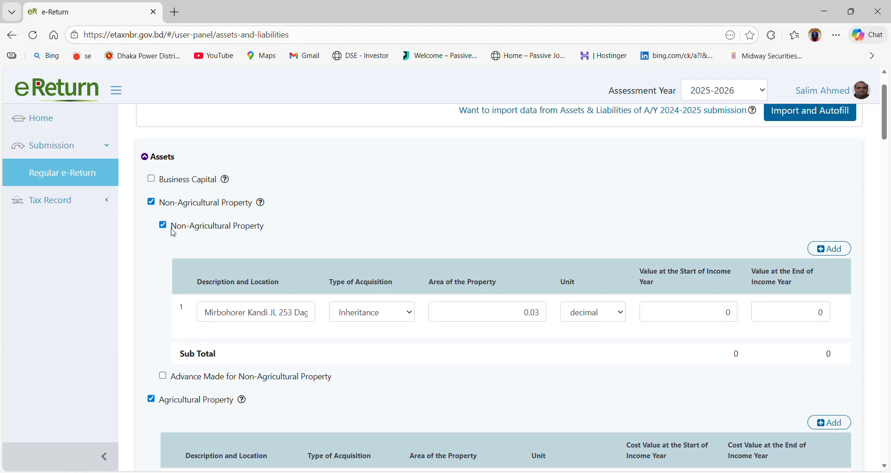
{"action": "scroll", "coordinate": [174, 233], "scroll_direction": "down", "scroll_amount": 3}
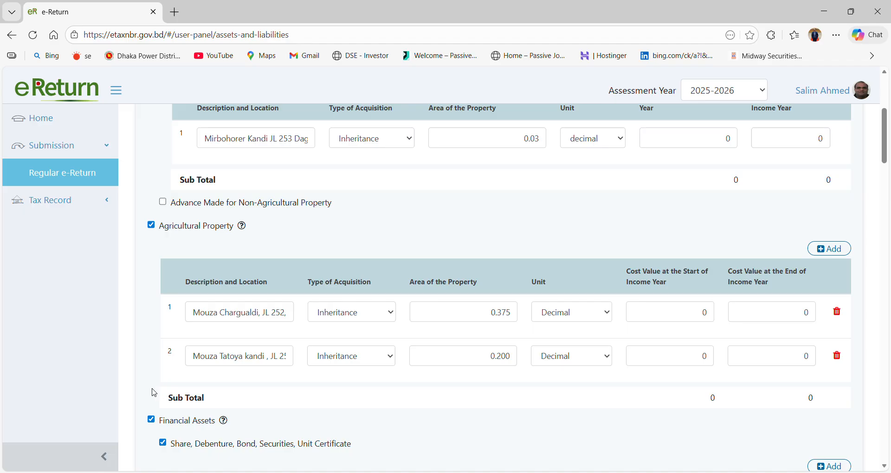
Examine the share and securities entry, and briefly enable Sanchayapatra to view its fields before clearing it again
{"action": "scroll", "coordinate": [167, 339], "scroll_direction": "down", "scroll_amount": 2}
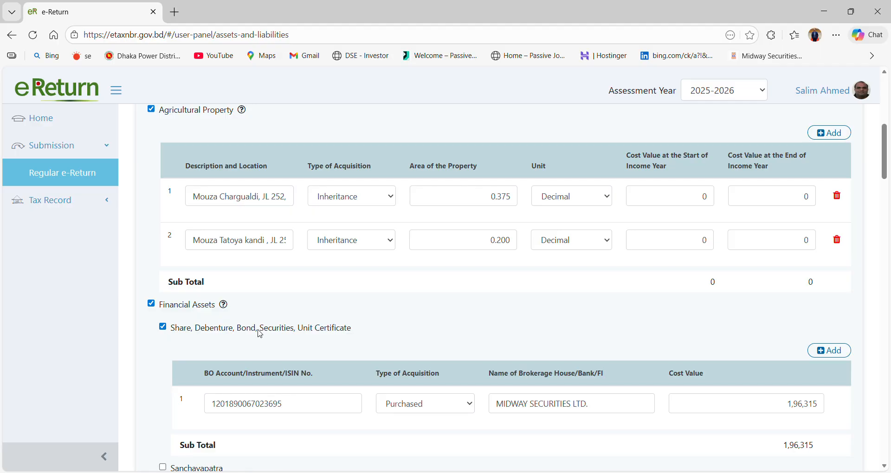
{"action": "left_click", "coordinate": [304, 412]}
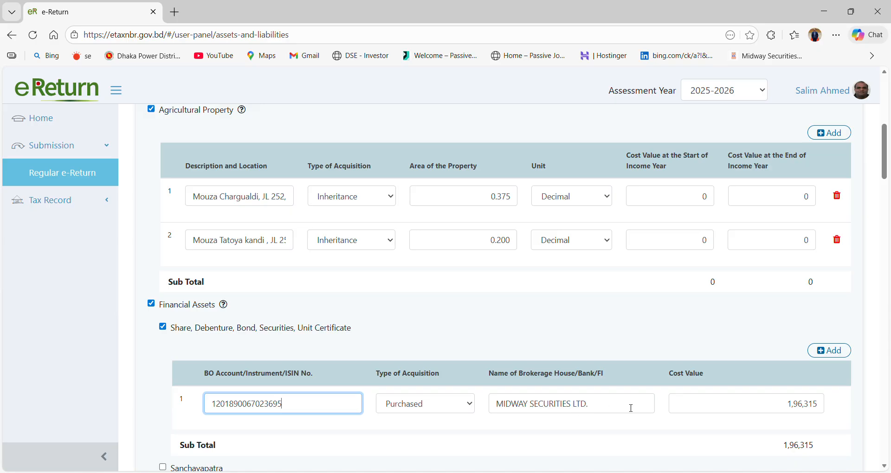
{"action": "scroll", "coordinate": [524, 424], "scroll_direction": "down", "scroll_amount": 2}
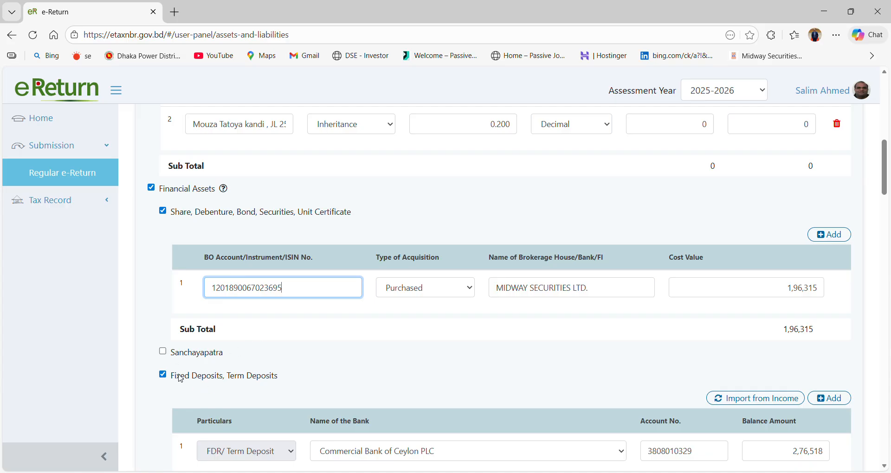
{"action": "scroll", "coordinate": [167, 359], "scroll_direction": "down", "scroll_amount": 1}
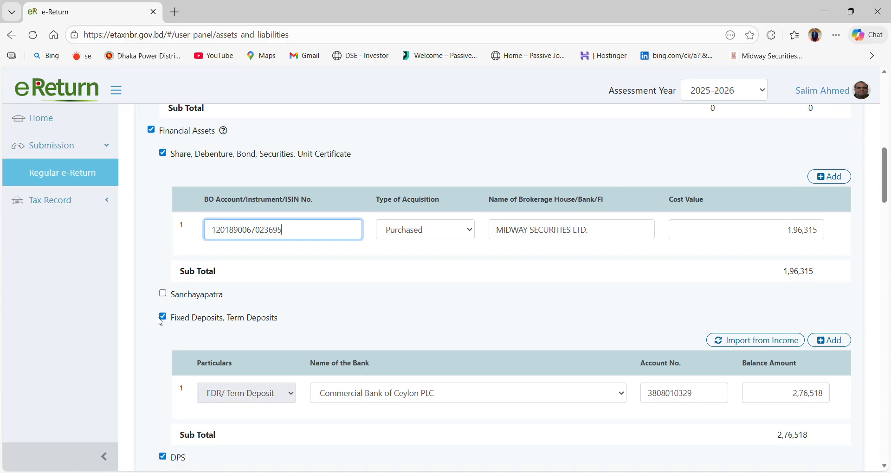
{"action": "left_click", "coordinate": [163, 295]}
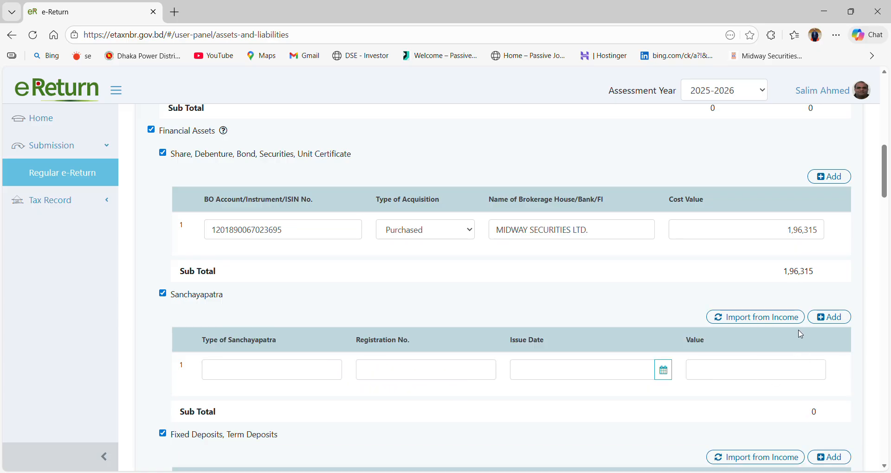
{"action": "left_click", "coordinate": [163, 293]}
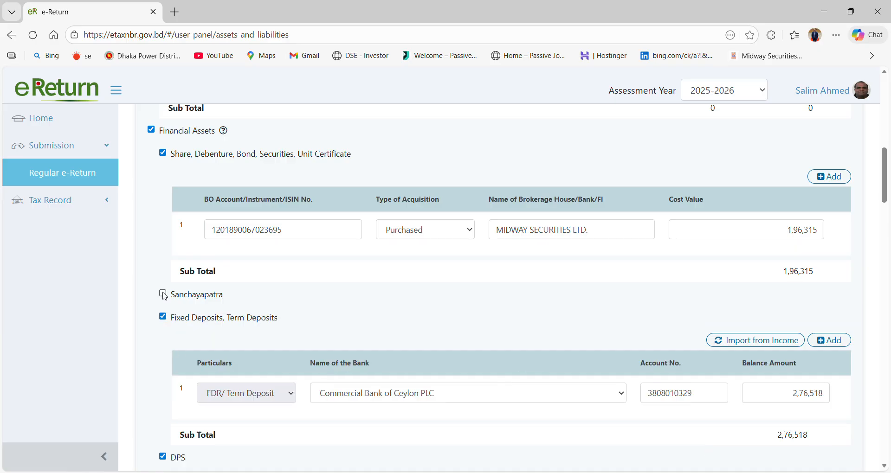
Examine the fixed deposit, DPS and gold entries, including banks, balance amounts, acquisition type and quantity
{"action": "scroll", "coordinate": [207, 354], "scroll_direction": "down", "scroll_amount": 1}
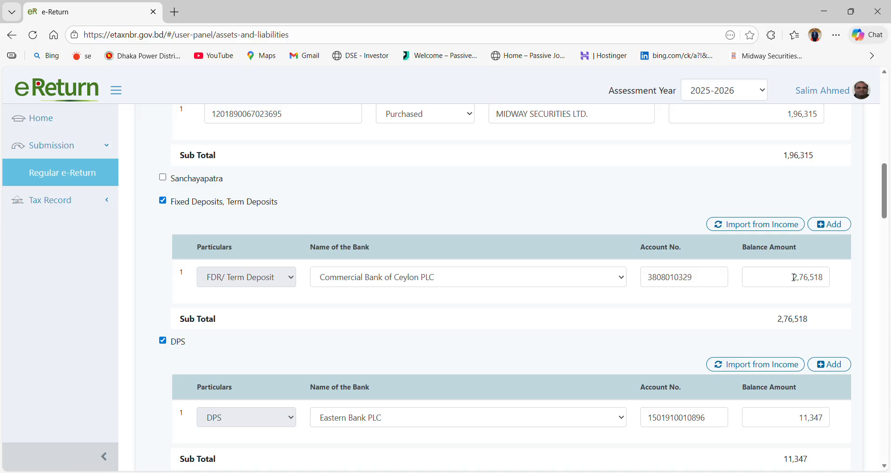
{"action": "scroll", "coordinate": [243, 374], "scroll_direction": "down", "scroll_amount": 2}
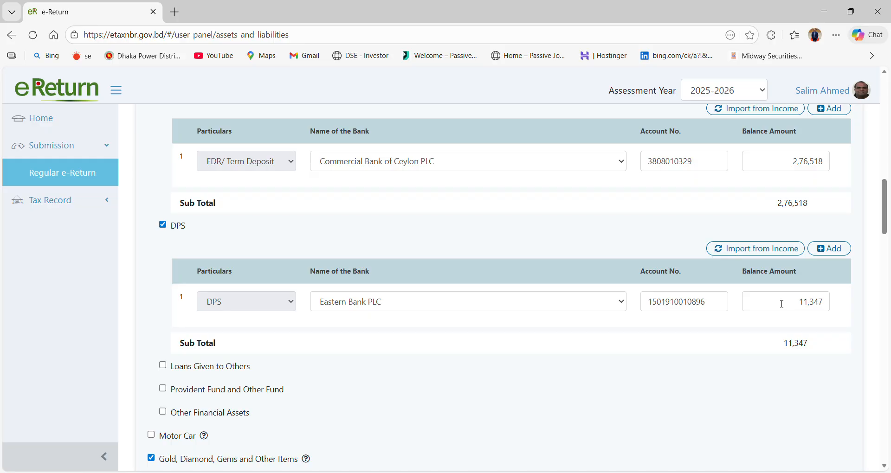
{"action": "scroll", "coordinate": [773, 311], "scroll_direction": "down", "scroll_amount": 5}
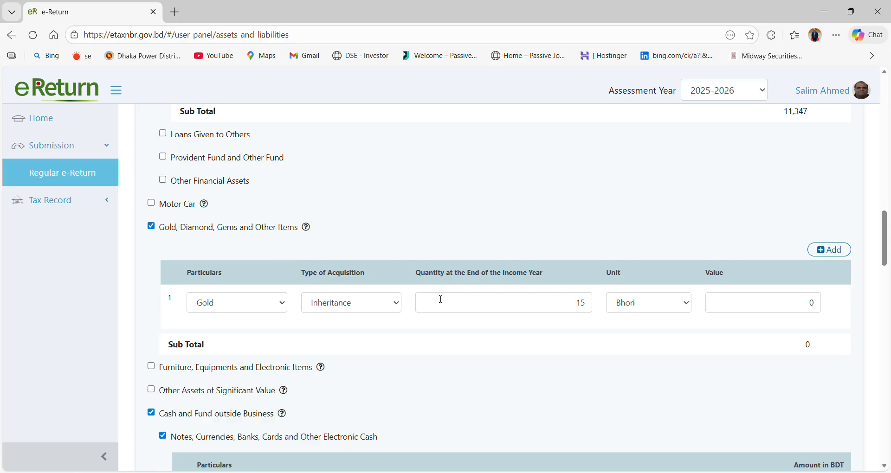
{"action": "scroll", "coordinate": [527, 309], "scroll_direction": "down", "scroll_amount": 2}
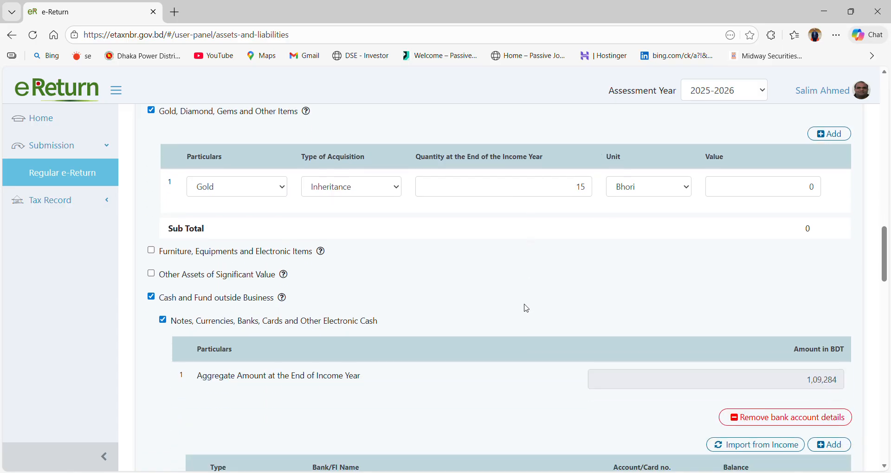
Examine the cash and fund outside business, covering the aggregate amount, each bank account's balance and the cash in hand
{"action": "scroll", "coordinate": [527, 308], "scroll_direction": "down", "scroll_amount": 2}
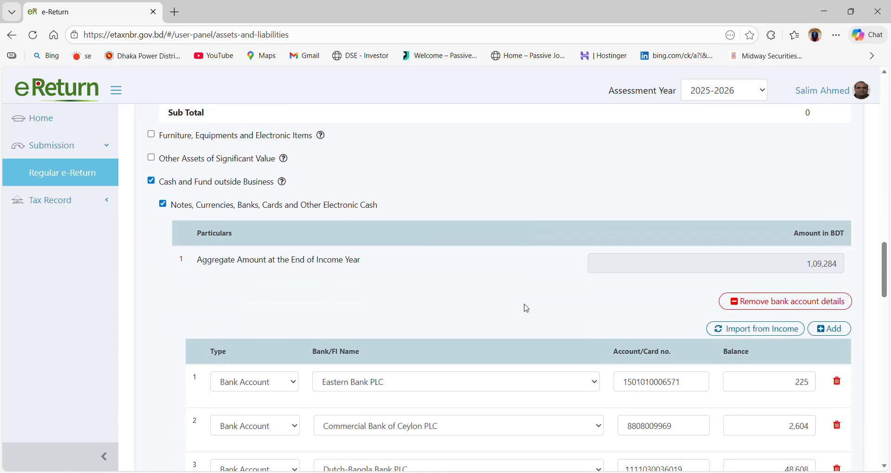
{"action": "scroll", "coordinate": [526, 308], "scroll_direction": "down", "scroll_amount": 1}
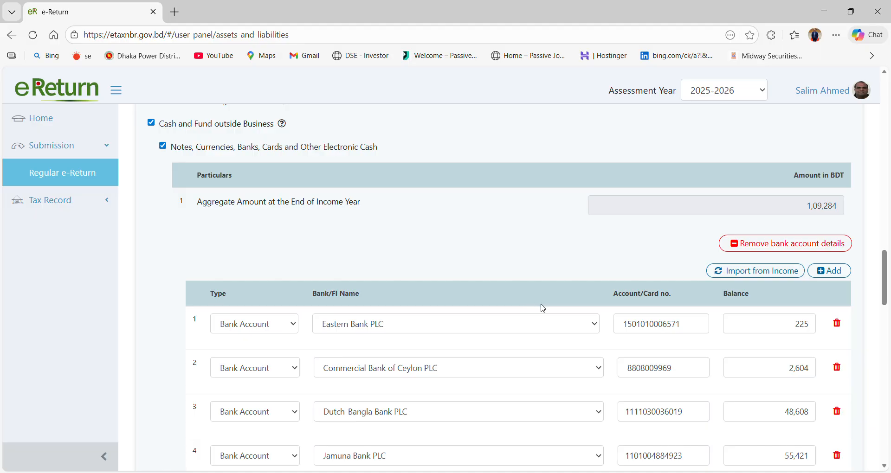
{"action": "scroll", "coordinate": [541, 308], "scroll_direction": "down", "scroll_amount": 1}
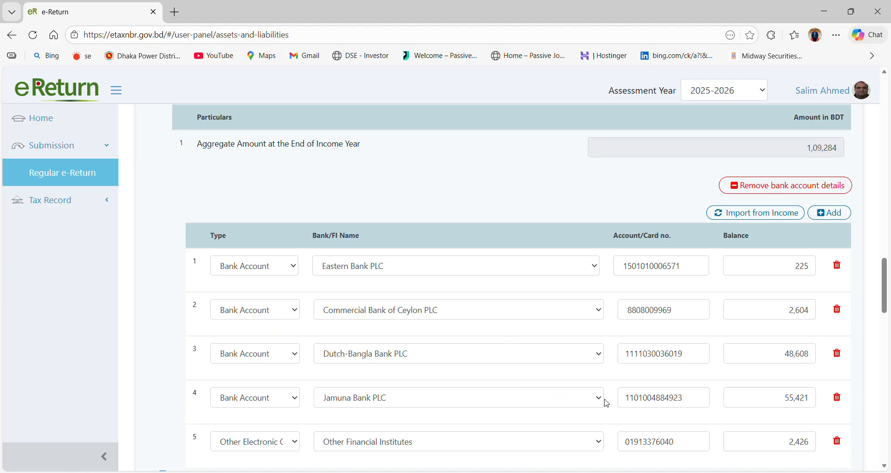
{"action": "scroll", "coordinate": [656, 425], "scroll_direction": "up", "scroll_amount": 3}
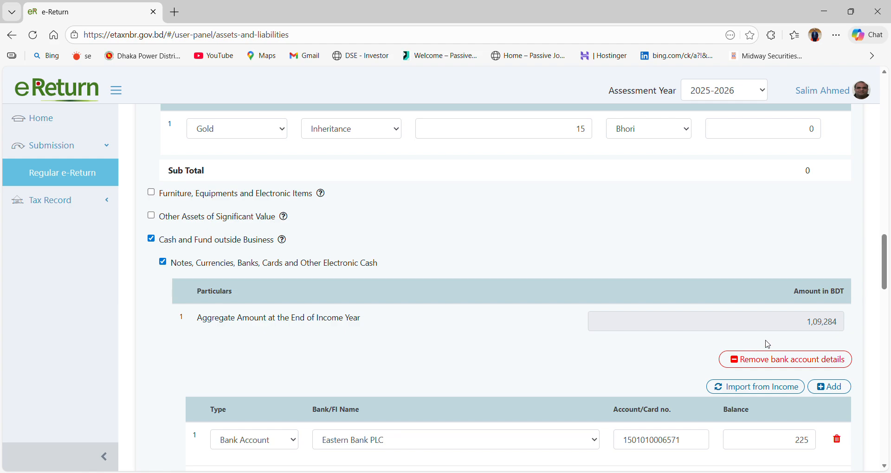
{"action": "scroll", "coordinate": [766, 344], "scroll_direction": "down", "scroll_amount": 6}
{"action": "scroll", "coordinate": [766, 343], "scroll_direction": "down", "scroll_amount": 2}
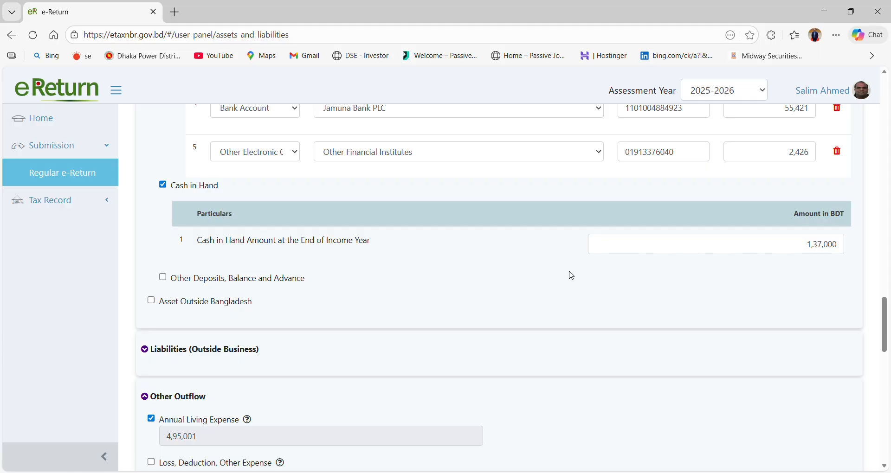
{"action": "left_click", "coordinate": [775, 245]}
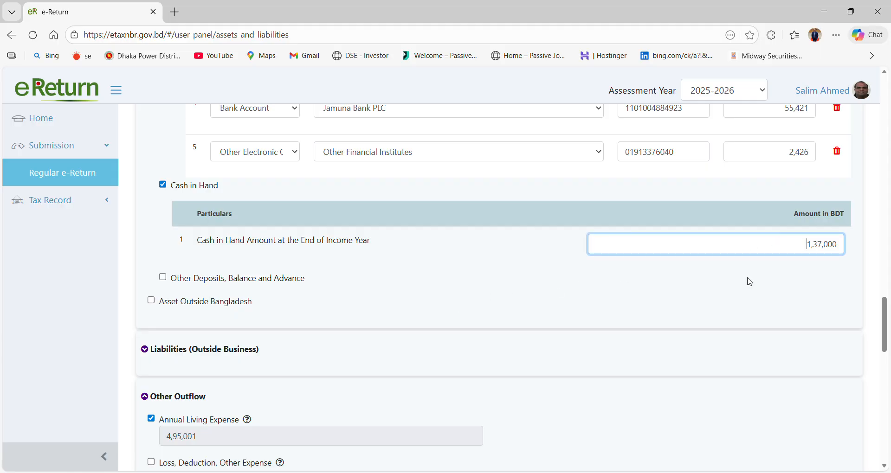
Expand Liabilities (Outside Business) and examine the card borrowings listed under Borrowing from Bank or Other FI
{"action": "scroll", "coordinate": [678, 358], "scroll_direction": "down", "scroll_amount": 2}
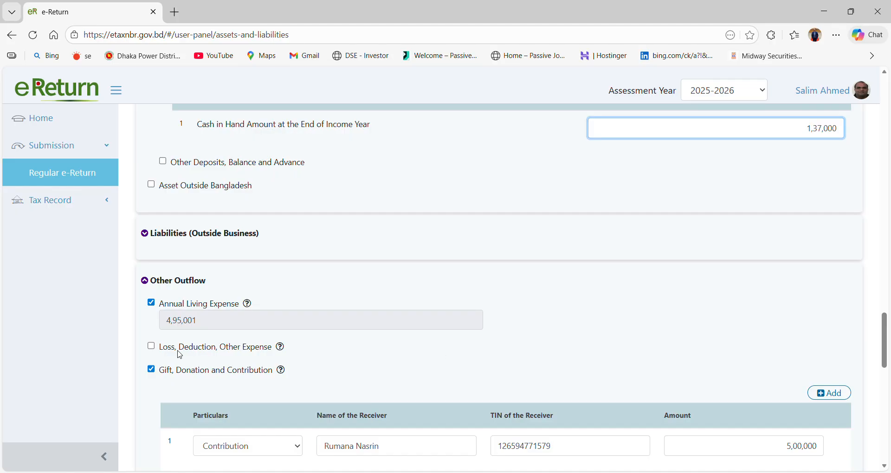
{"action": "left_click", "coordinate": [148, 241]}
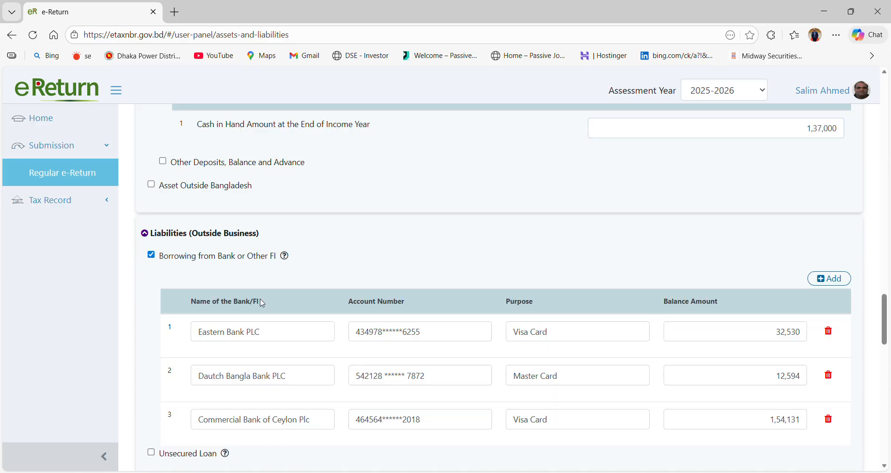
{"action": "scroll", "coordinate": [262, 303], "scroll_direction": "down", "scroll_amount": 3}
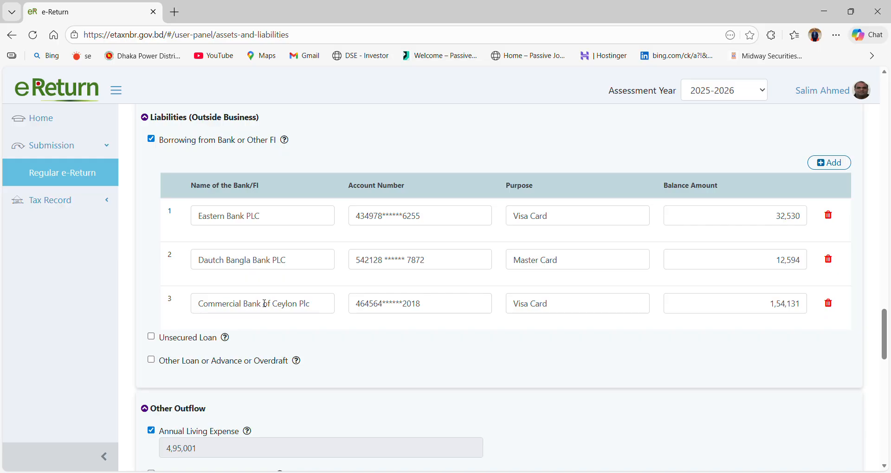
{"action": "scroll", "coordinate": [761, 259], "scroll_direction": "down", "scroll_amount": 1}
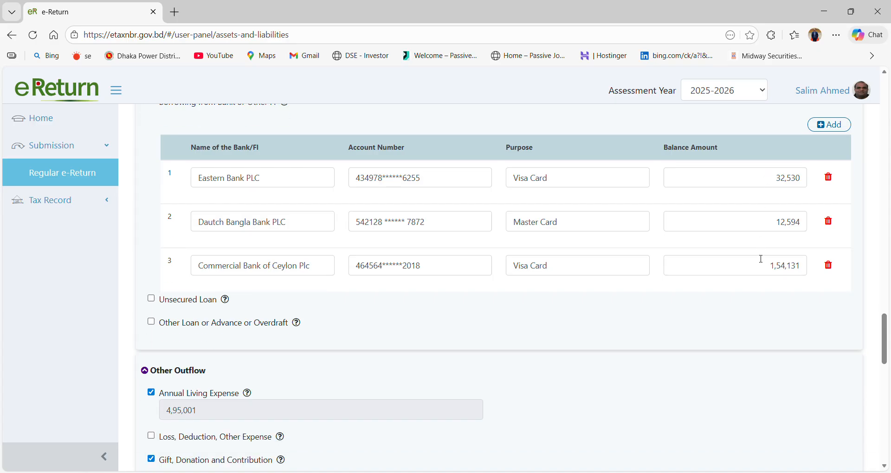
{"action": "scroll", "coordinate": [761, 259], "scroll_direction": "down", "scroll_amount": 2}
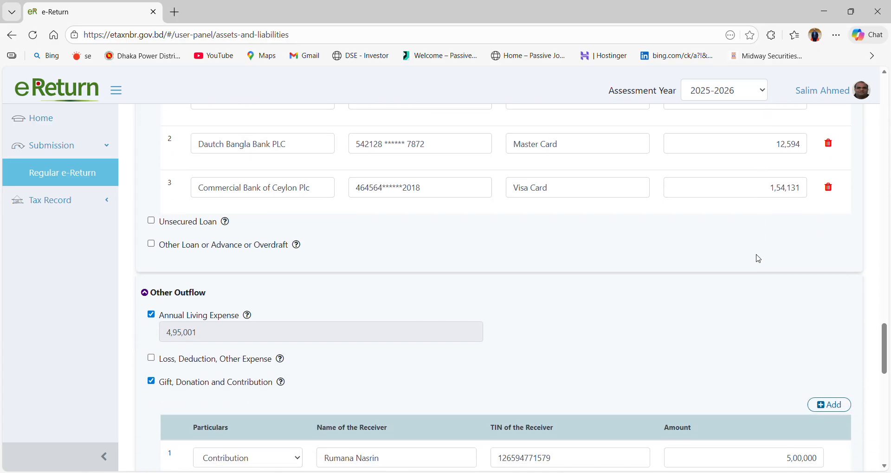
Examine the Other Outflow entries for living expense and contribution, and the income amounts under Sources of Fund
{"action": "scroll", "coordinate": [759, 259], "scroll_direction": "down", "scroll_amount": 1}
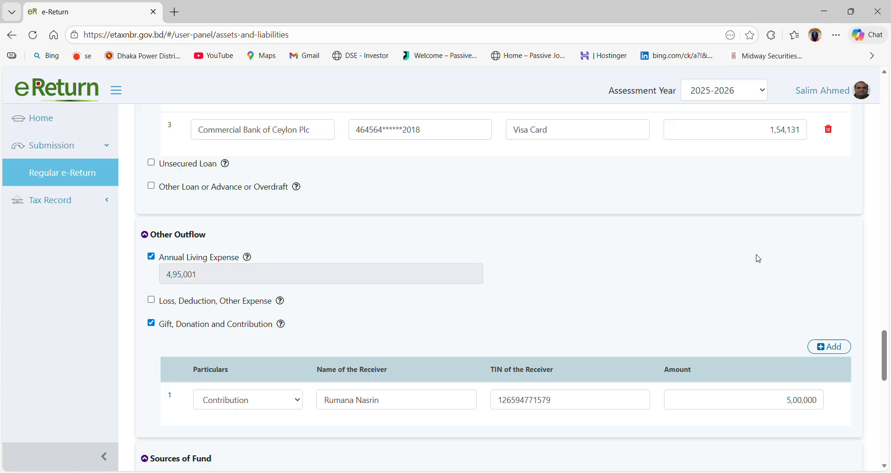
{"action": "scroll", "coordinate": [759, 259], "scroll_direction": "down", "scroll_amount": 2}
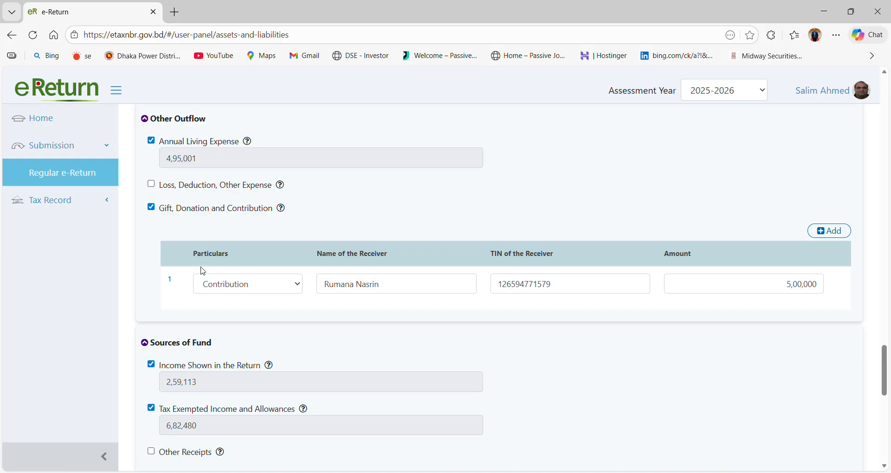
{"action": "scroll", "coordinate": [169, 303], "scroll_direction": "down", "scroll_amount": 3}
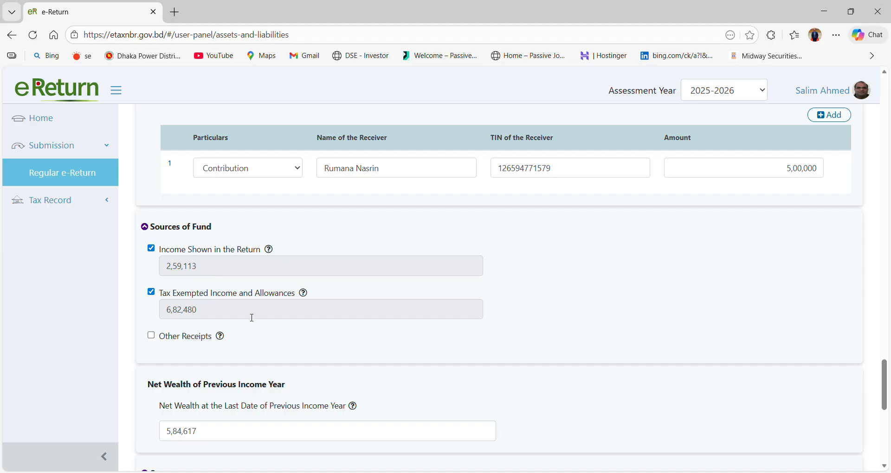
Check the previous year's net wealth and the wealth summary down to the difference, then save and continue to Tax & Payment
{"action": "scroll", "coordinate": [252, 318], "scroll_direction": "down", "scroll_amount": 5}
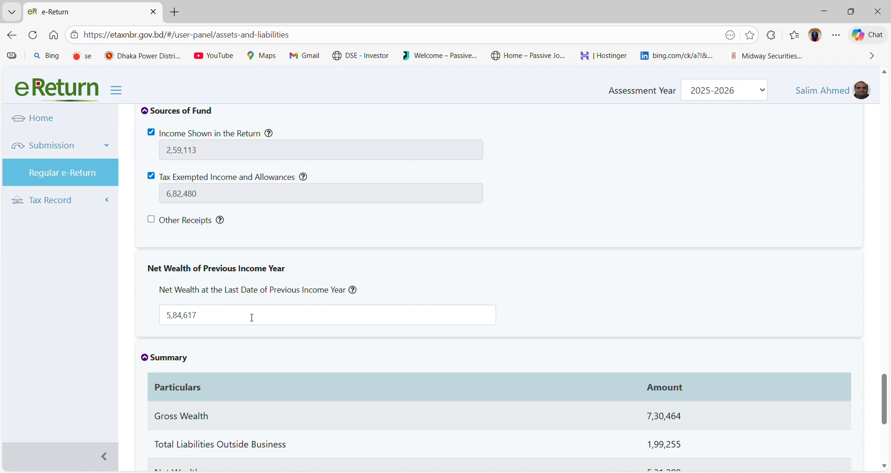
{"action": "scroll", "coordinate": [484, 310], "scroll_direction": "down", "scroll_amount": 4}
{"action": "scroll", "coordinate": [485, 310], "scroll_direction": "up", "scroll_amount": 4}
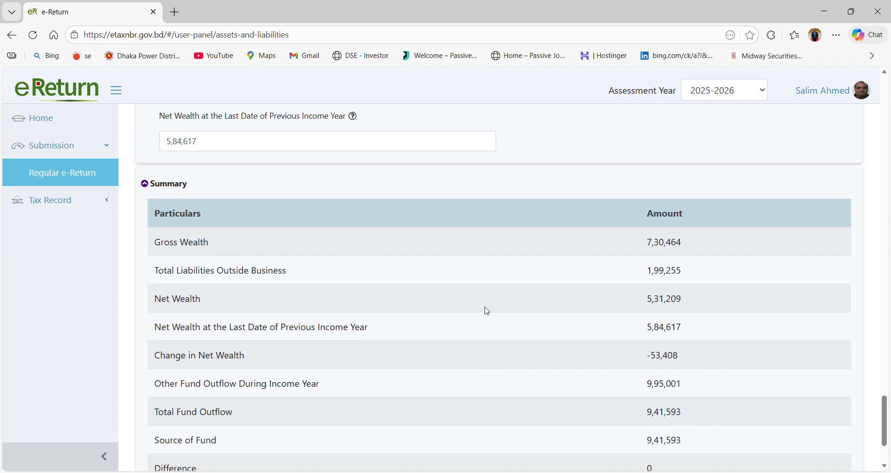
{"action": "scroll", "coordinate": [485, 310], "scroll_direction": "down", "scroll_amount": 4}
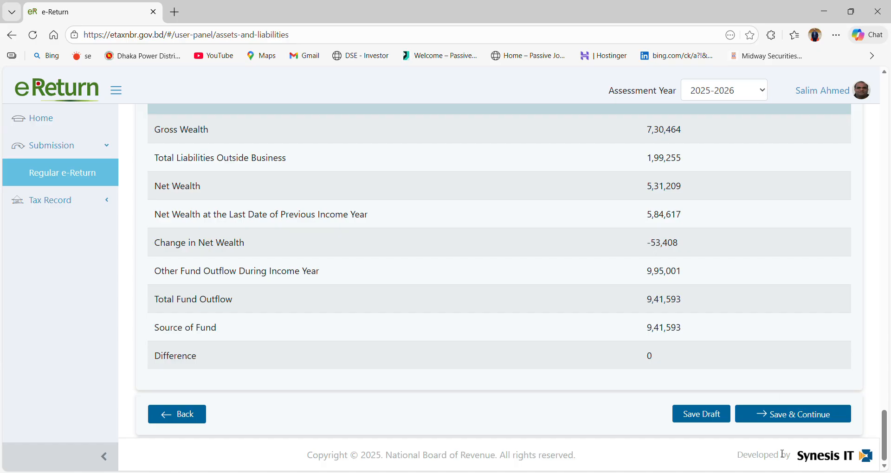
{"action": "left_click", "coordinate": [776, 422]}
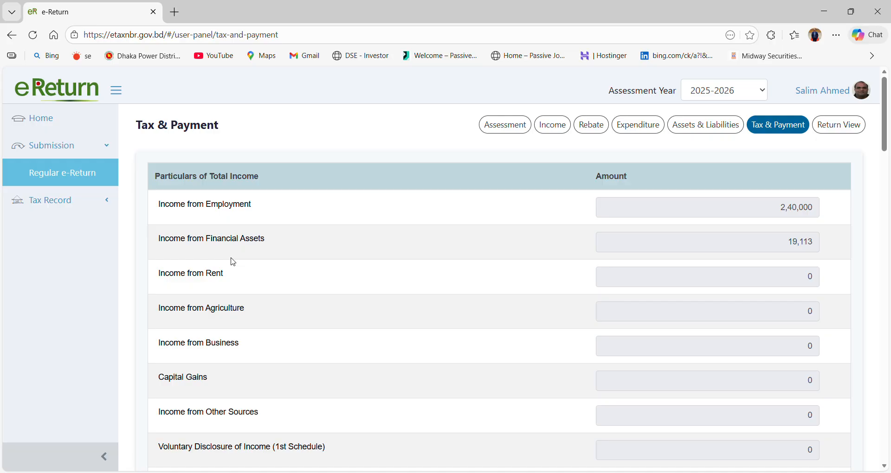
Review the particulars of total income and expand Tax Exempted Income to examine its breakdown by source
{"action": "scroll", "coordinate": [119, 269], "scroll_direction": "down", "scroll_amount": 5}
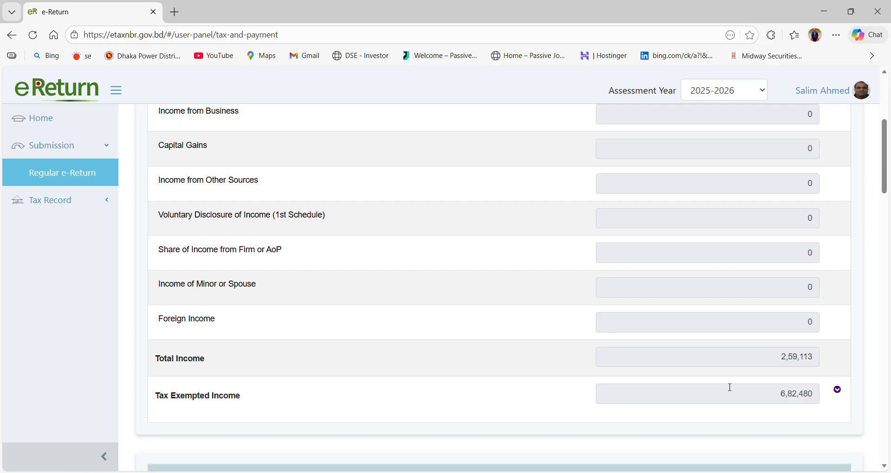
{"action": "left_click", "coordinate": [838, 390]}
{"action": "scroll", "coordinate": [616, 451], "scroll_direction": "down", "scroll_amount": 2}
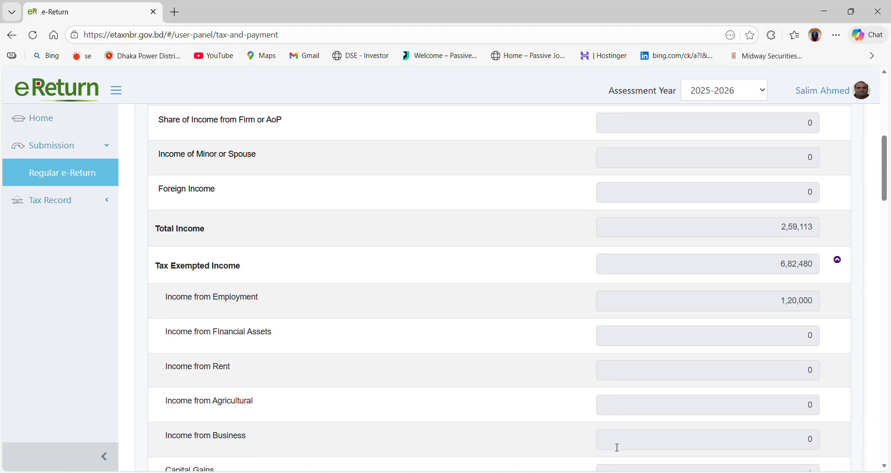
{"action": "scroll", "coordinate": [617, 448], "scroll_direction": "down", "scroll_amount": 5}
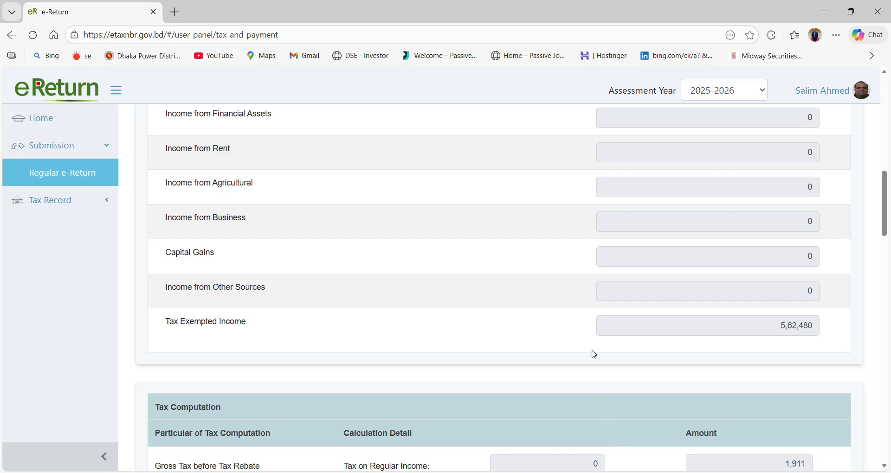
{"action": "scroll", "coordinate": [594, 355], "scroll_direction": "up", "scroll_amount": 5}
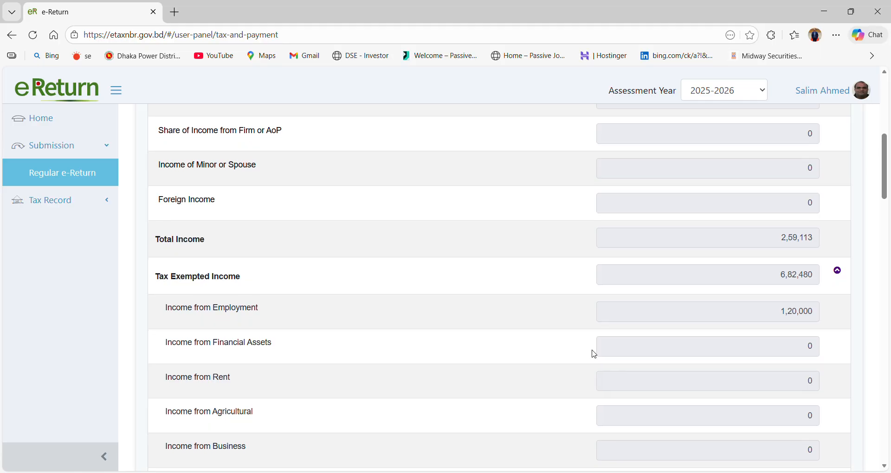
{"action": "scroll", "coordinate": [594, 355], "scroll_direction": "down", "scroll_amount": 4}
{"action": "scroll", "coordinate": [594, 355], "scroll_direction": "up", "scroll_amount": 4}
{"action": "scroll", "coordinate": [595, 355], "scroll_direction": "down", "scroll_amount": 4}
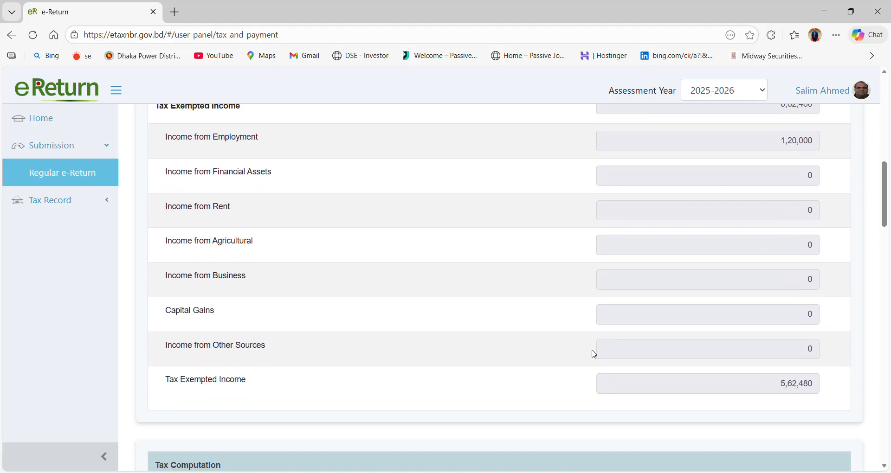
Examine the tax computation, from gross tax, investment rebate and minimum tax through surcharge to the total amount payable
{"action": "scroll", "coordinate": [594, 354], "scroll_direction": "down", "scroll_amount": 6}
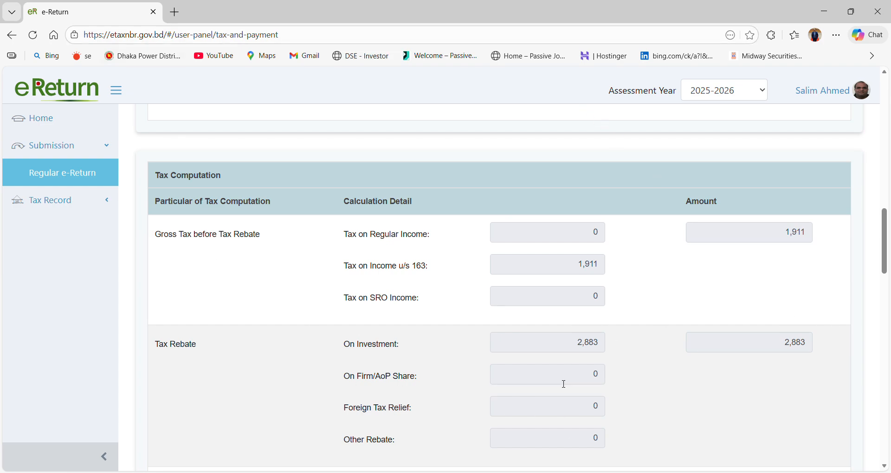
{"action": "left_click", "coordinate": [692, 344]}
{"action": "scroll", "coordinate": [693, 355], "scroll_direction": "down", "scroll_amount": 3}
{"action": "scroll", "coordinate": [693, 367], "scroll_direction": "down", "scroll_amount": 1}
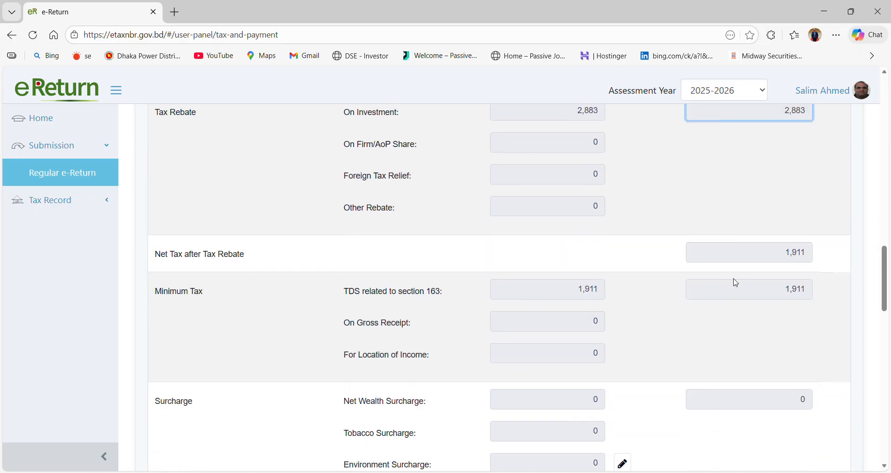
{"action": "scroll", "coordinate": [567, 315], "scroll_direction": "down", "scroll_amount": 4}
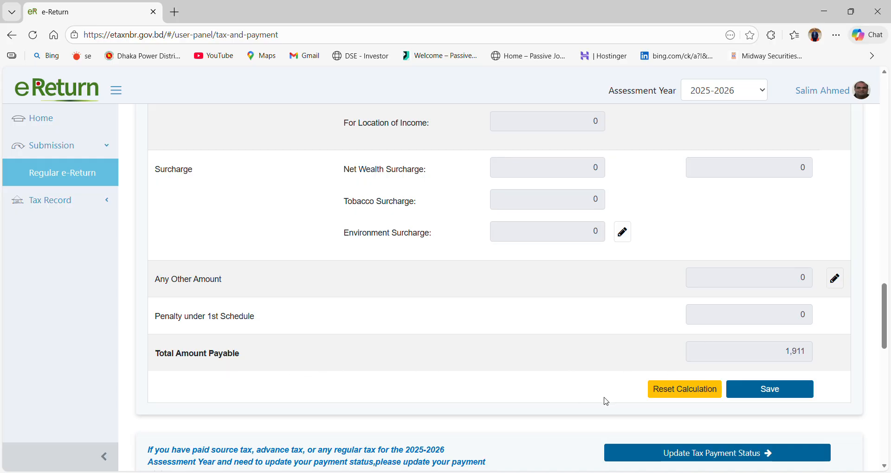
{"action": "left_click", "coordinate": [778, 360]}
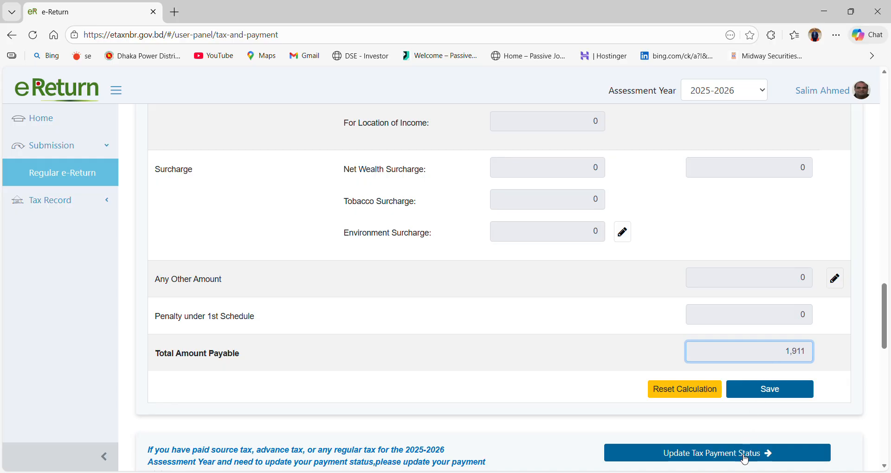
{"action": "left_click", "coordinate": [653, 355]}
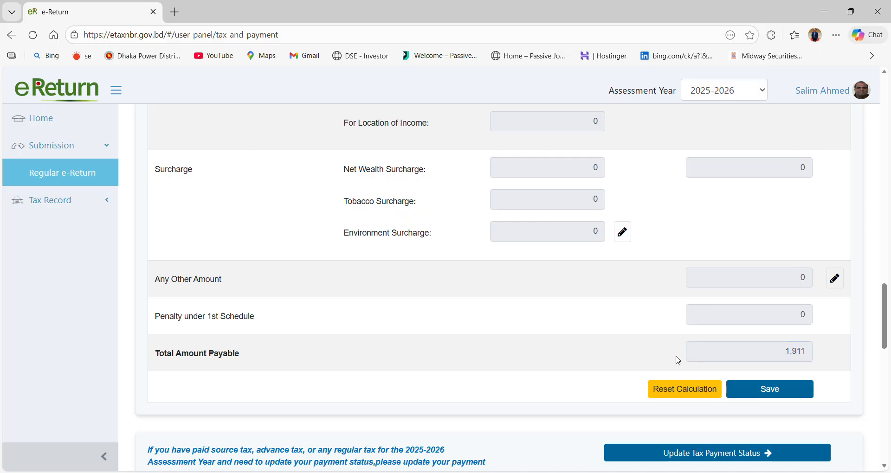
Go to the tax payment status update in the eReturn Ledger and view the Bank/FI Interest/Profit source tax claim with its Bank TDS details
{"action": "left_click", "coordinate": [748, 455]}
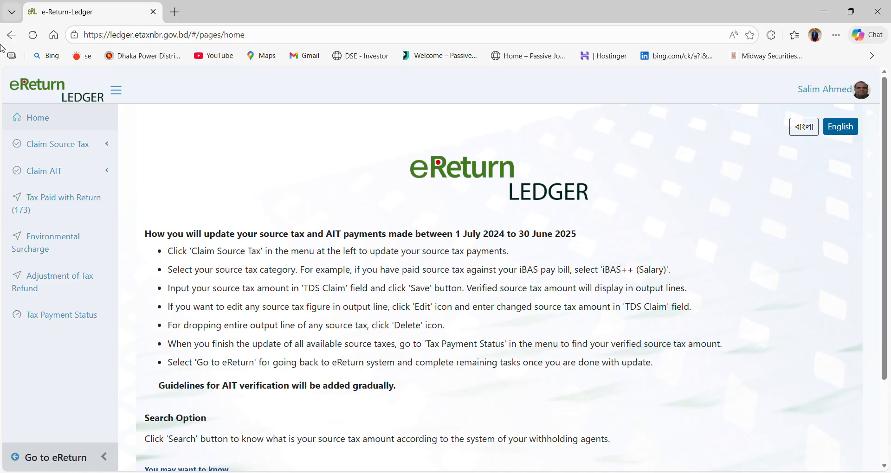
{"action": "left_click", "coordinate": [70, 150]}
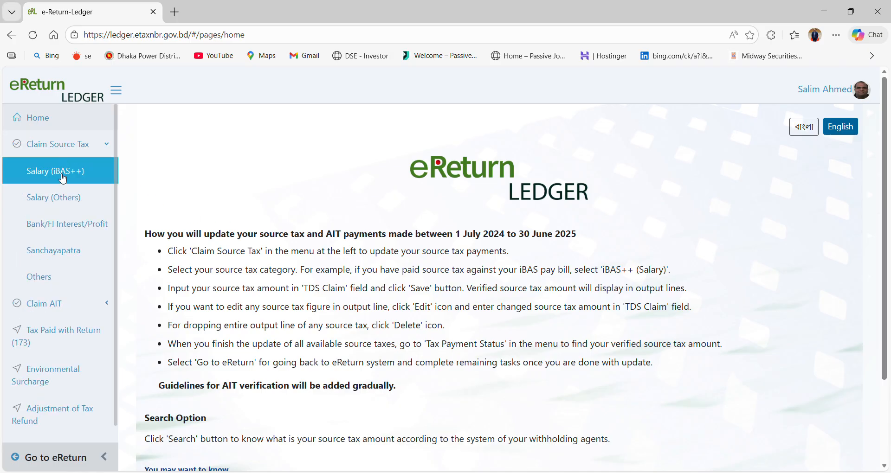
{"action": "left_click", "coordinate": [66, 231]}
{"action": "scroll", "coordinate": [550, 330], "scroll_direction": "down", "scroll_amount": 2}
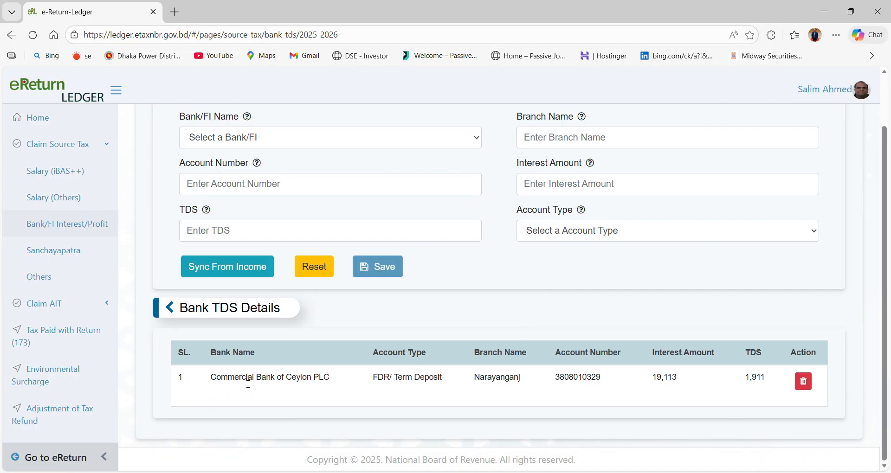
Review the Bank TDS entry form and the recorded Bank TDS details, and return from the ledger to the eReturn
{"action": "scroll", "coordinate": [273, 347], "scroll_direction": "up", "scroll_amount": 2}
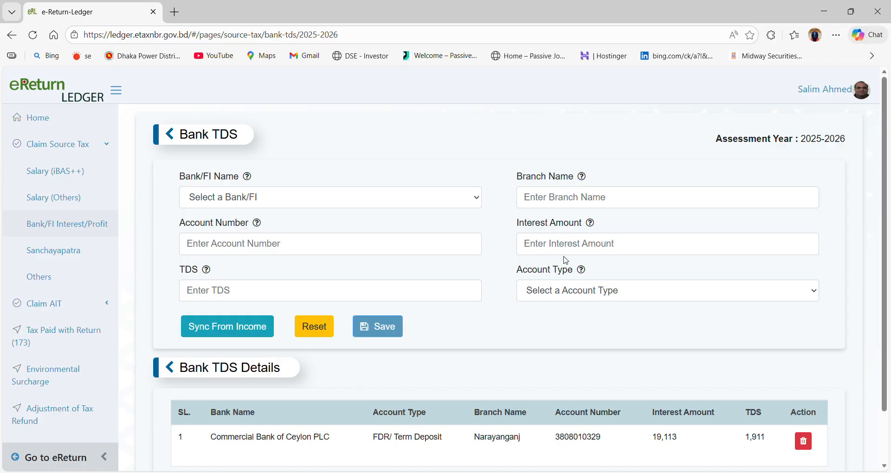
{"action": "scroll", "coordinate": [576, 294], "scroll_direction": "down", "scroll_amount": 1}
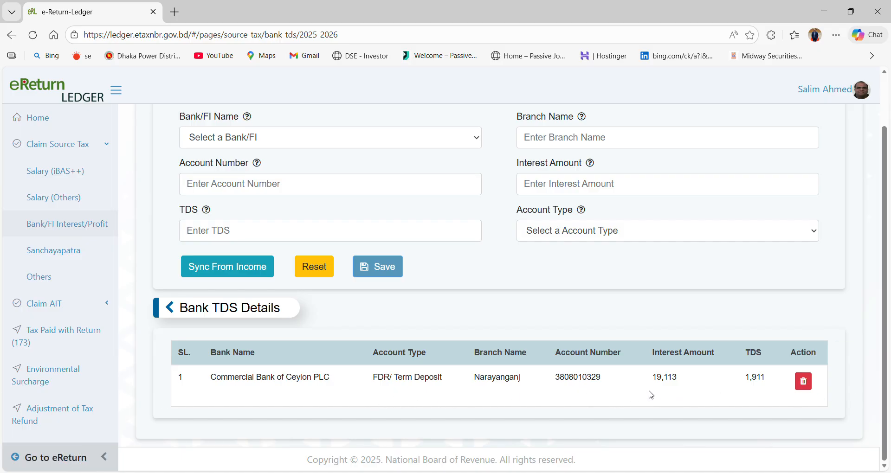
{"action": "left_click", "coordinate": [55, 460]}
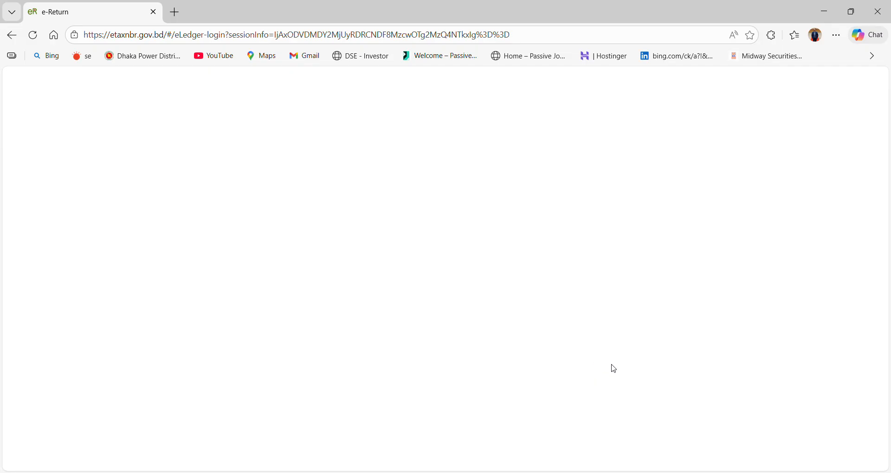
Examine Tax & Payment from the tax computation through the source tax and total payment to the refundable and payable amounts under Final Payable
{"action": "scroll", "coordinate": [613, 363], "scroll_direction": "down", "scroll_amount": 2}
{"action": "scroll", "coordinate": [614, 363], "scroll_direction": "down", "scroll_amount": 10}
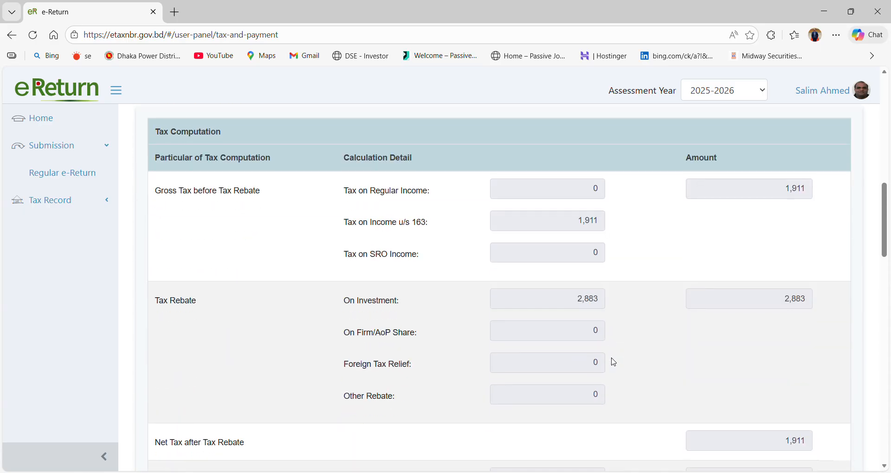
{"action": "scroll", "coordinate": [613, 363], "scroll_direction": "down", "scroll_amount": 3}
{"action": "scroll", "coordinate": [611, 359], "scroll_direction": "down", "scroll_amount": 3}
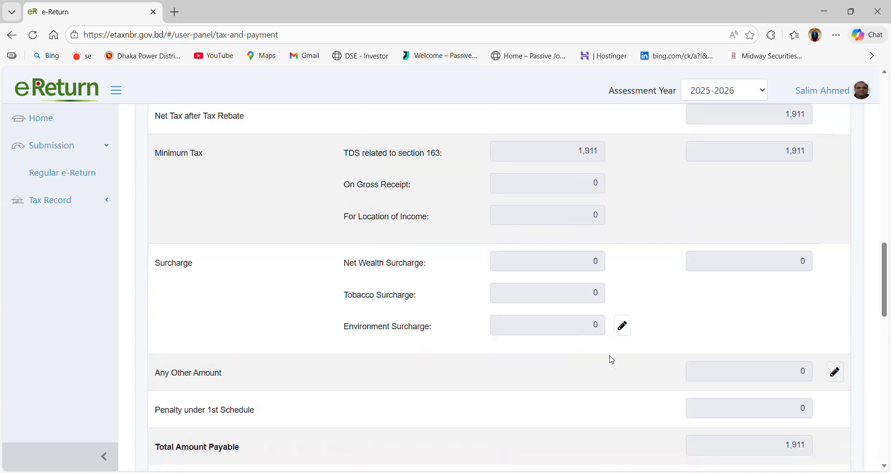
{"action": "scroll", "coordinate": [610, 360], "scroll_direction": "down", "scroll_amount": 3}
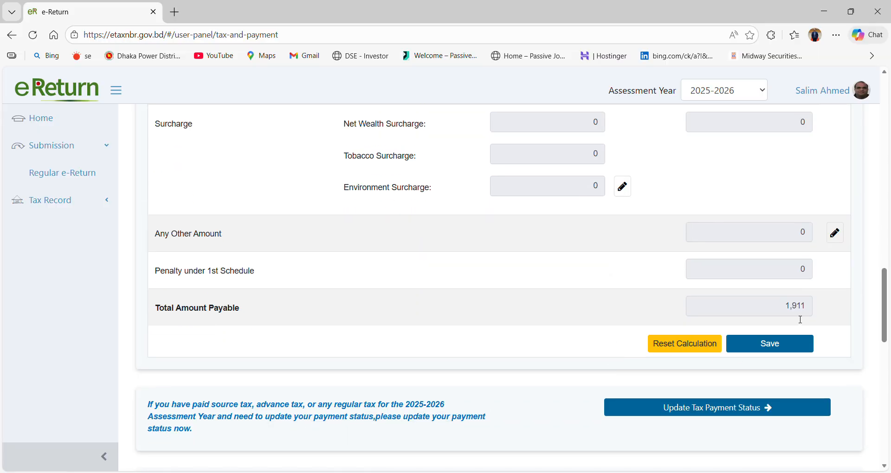
{"action": "scroll", "coordinate": [800, 320], "scroll_direction": "down", "scroll_amount": 2}
{"action": "scroll", "coordinate": [797, 319], "scroll_direction": "down", "scroll_amount": 3}
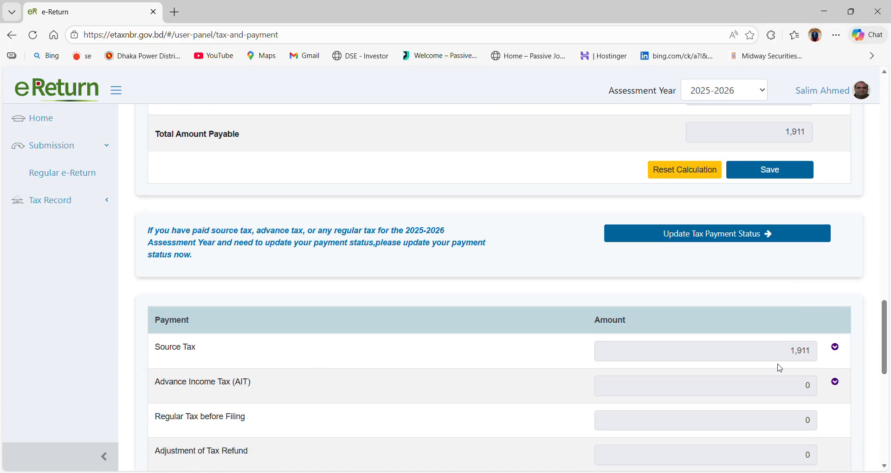
{"action": "scroll", "coordinate": [780, 368], "scroll_direction": "down", "scroll_amount": 3}
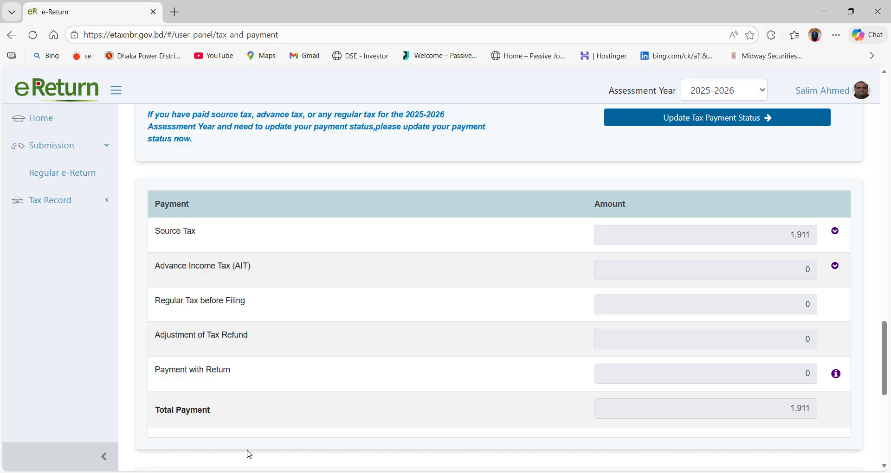
{"action": "scroll", "coordinate": [782, 414], "scroll_direction": "down", "scroll_amount": 1}
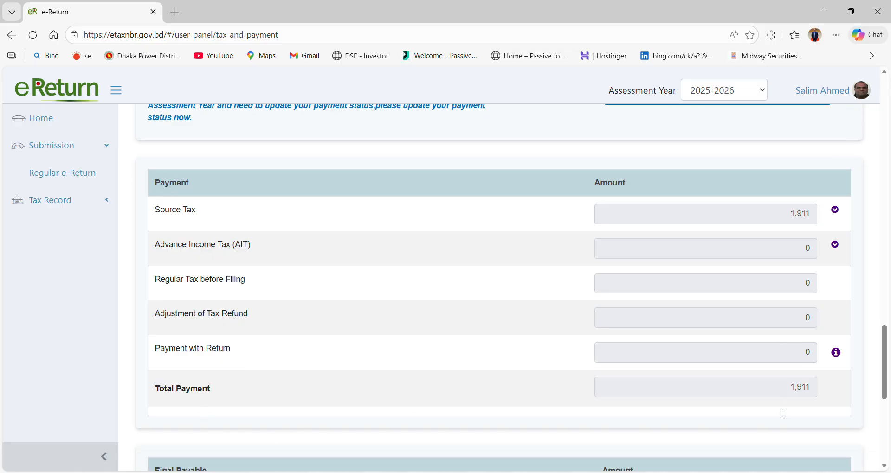
{"action": "scroll", "coordinate": [778, 370], "scroll_direction": "down", "scroll_amount": 2}
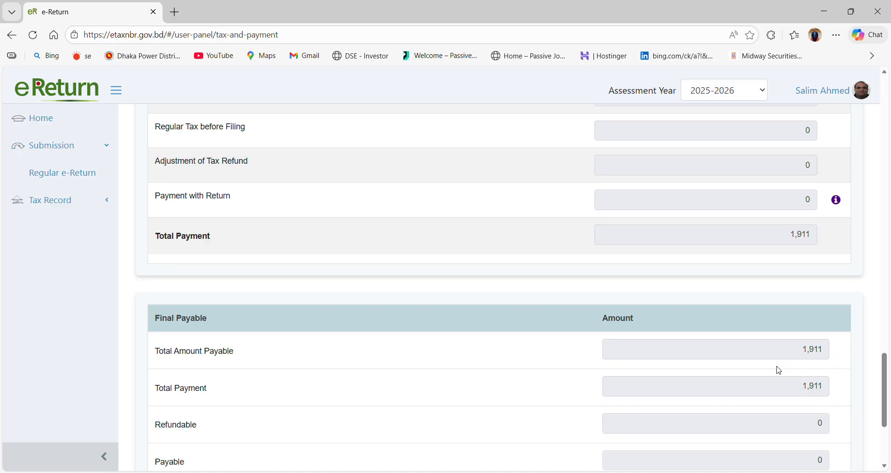
{"action": "scroll", "coordinate": [779, 370], "scroll_direction": "down", "scroll_amount": 2}
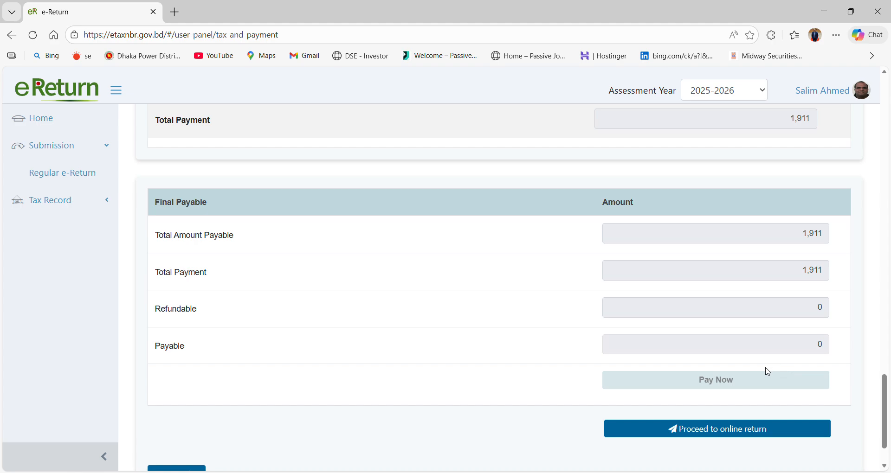